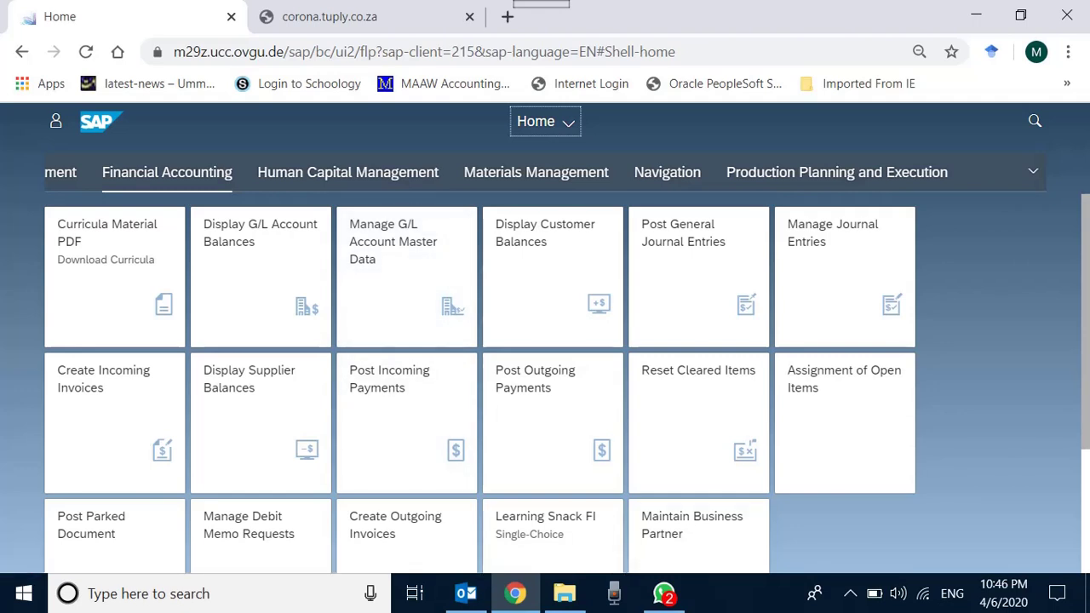
# Step: Open the Me Area panel listing recent activity beside the Financial Accounting tiles
pyautogui.scroll(-2, 545, 366)
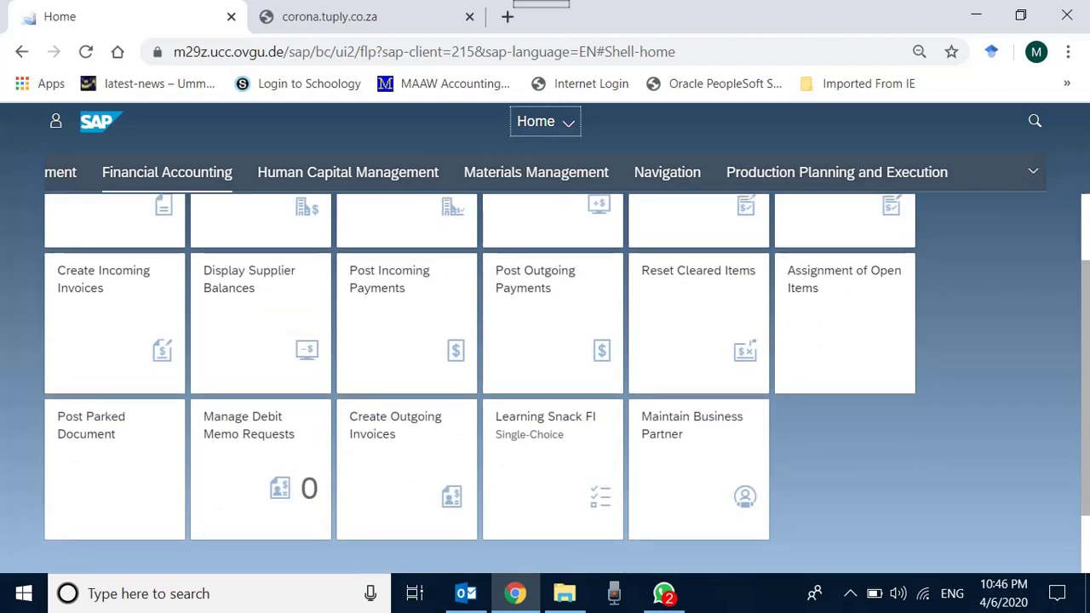
pyautogui.scroll(2, 546, 383)
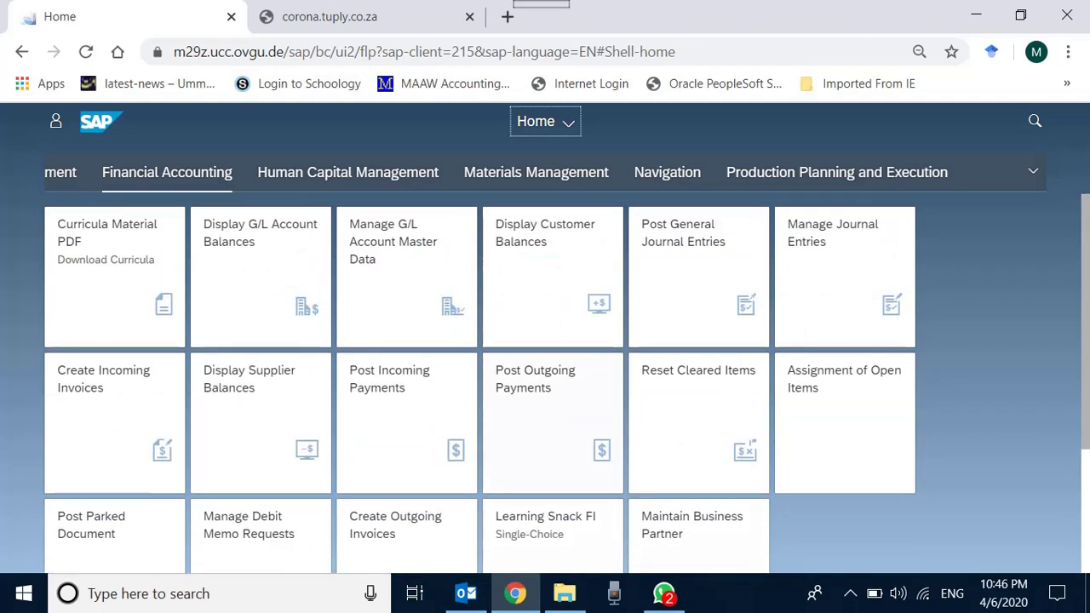
pyautogui.click(55, 122)
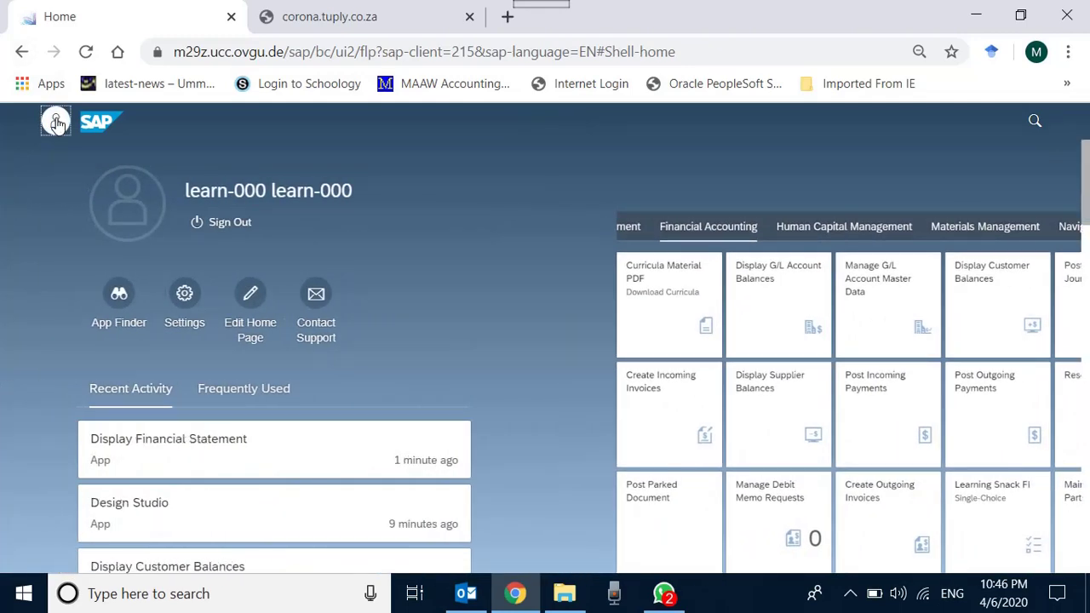
# Step: Search the App Finder catalog for 'financial'
pyautogui.click(122, 309)
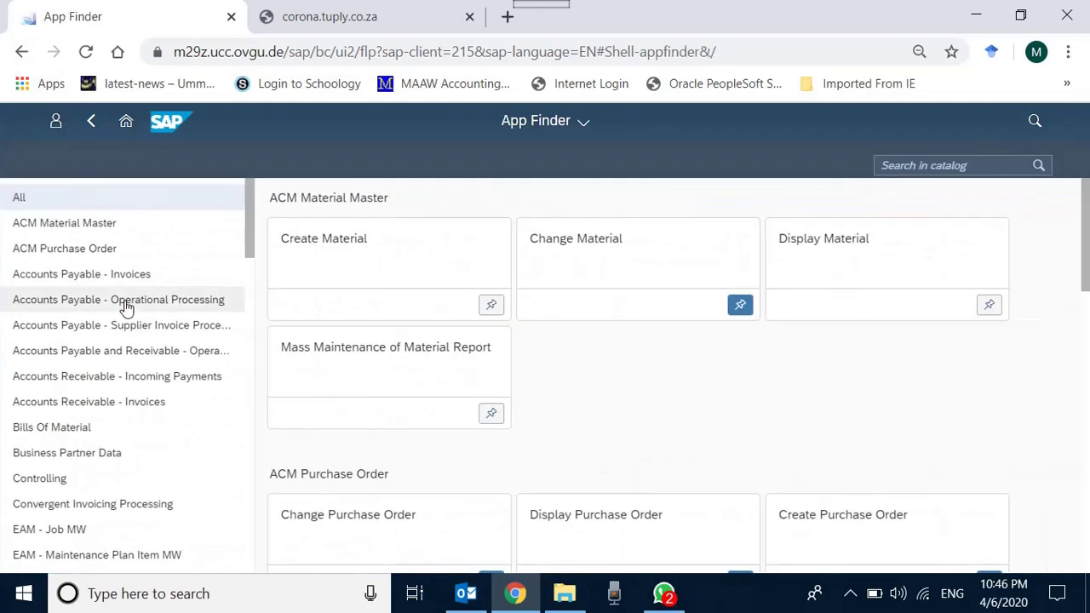
pyautogui.click(978, 166)
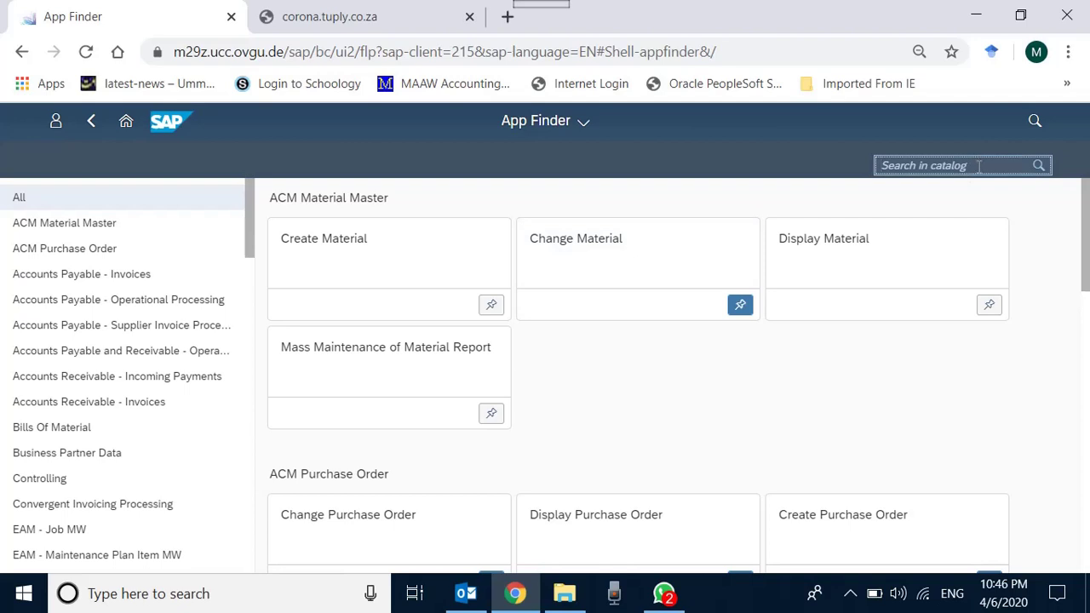
pyautogui.write('fian')
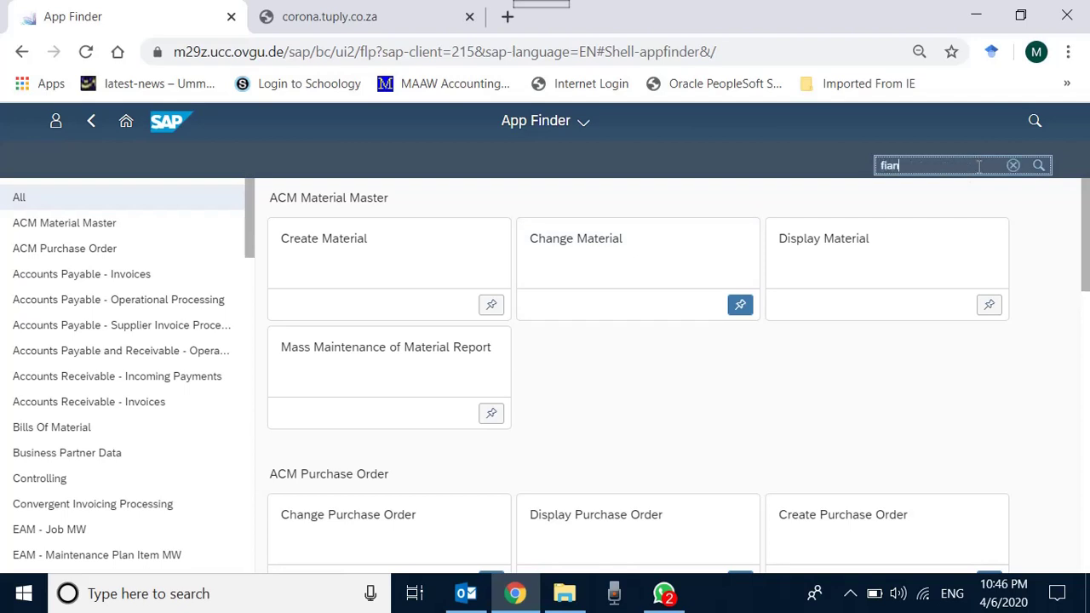
pyautogui.press('BackSpace')
pyautogui.press('BackSpace')
pyautogui.press('BackSpace')
pyautogui.write('inancial')
pyautogui.press('Return')
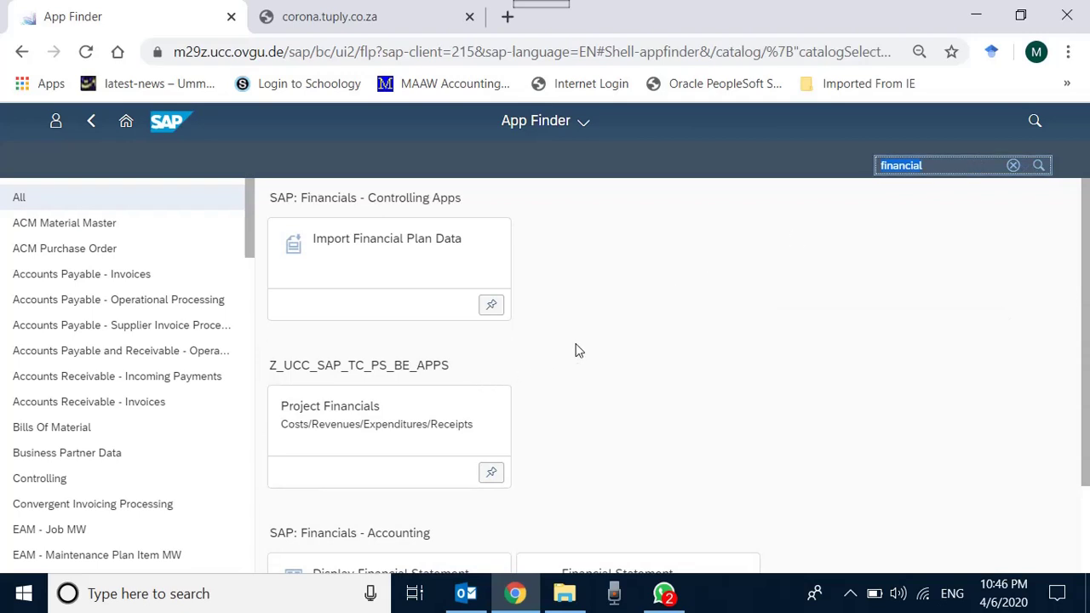
pyautogui.scroll(-3, 653, 335)
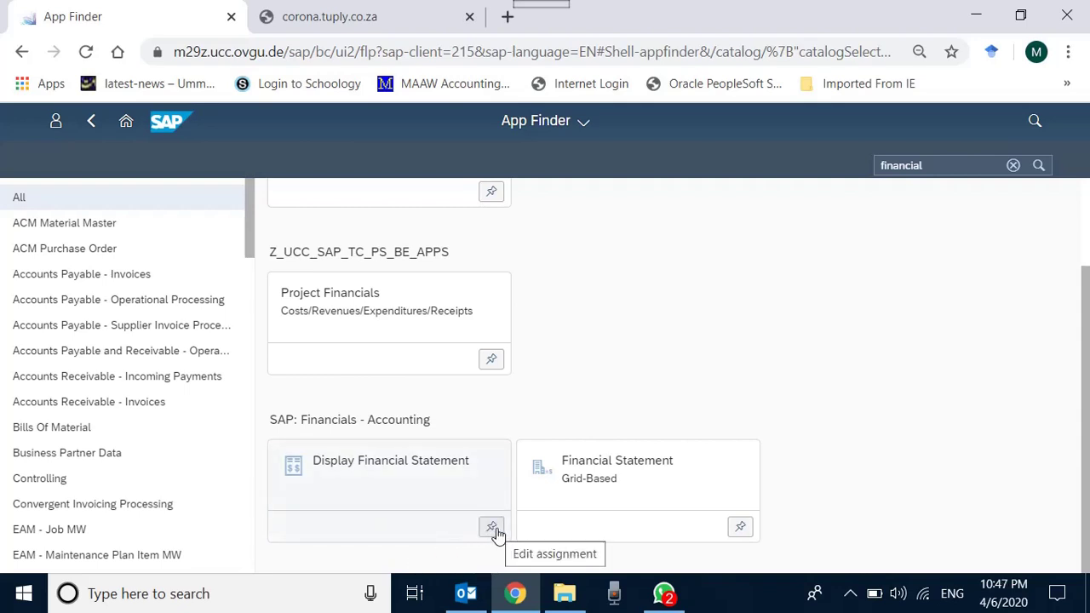
# Step: Pin Display Financial Statement to the Financial Accounting group instead of Materials Management
pyautogui.click(492, 528)
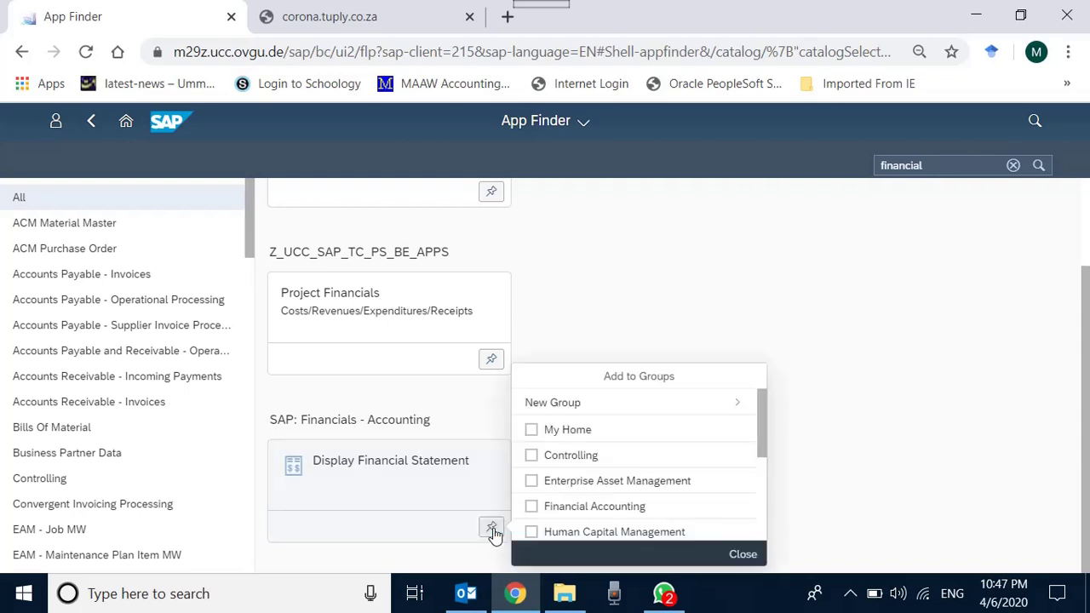
pyautogui.moveTo(759, 415); pyautogui.dragTo(758, 477)
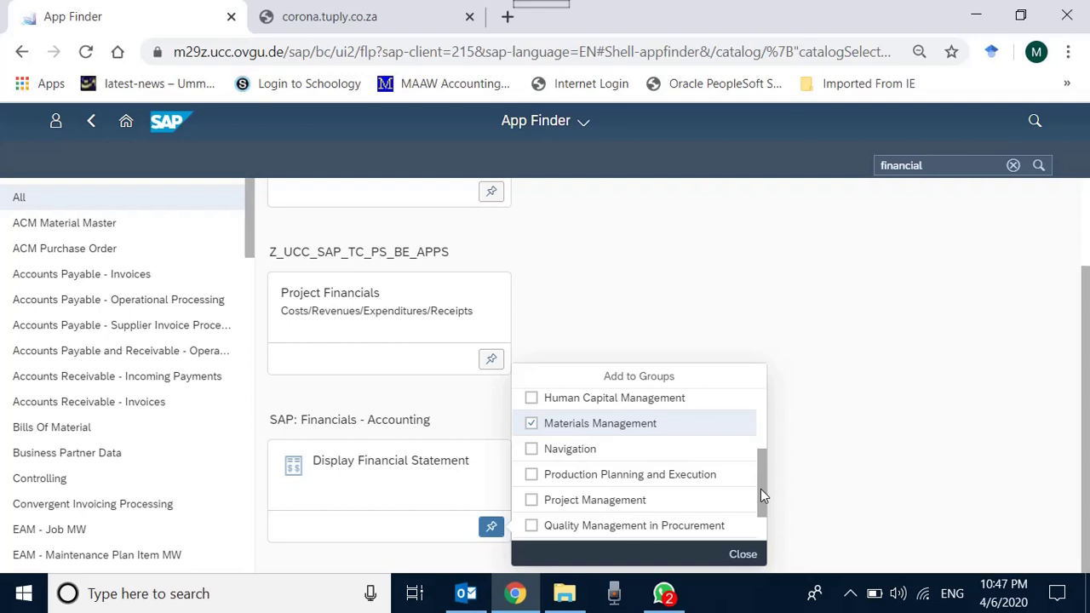
pyautogui.scroll(1, 760, 488)
pyautogui.click(532, 431)
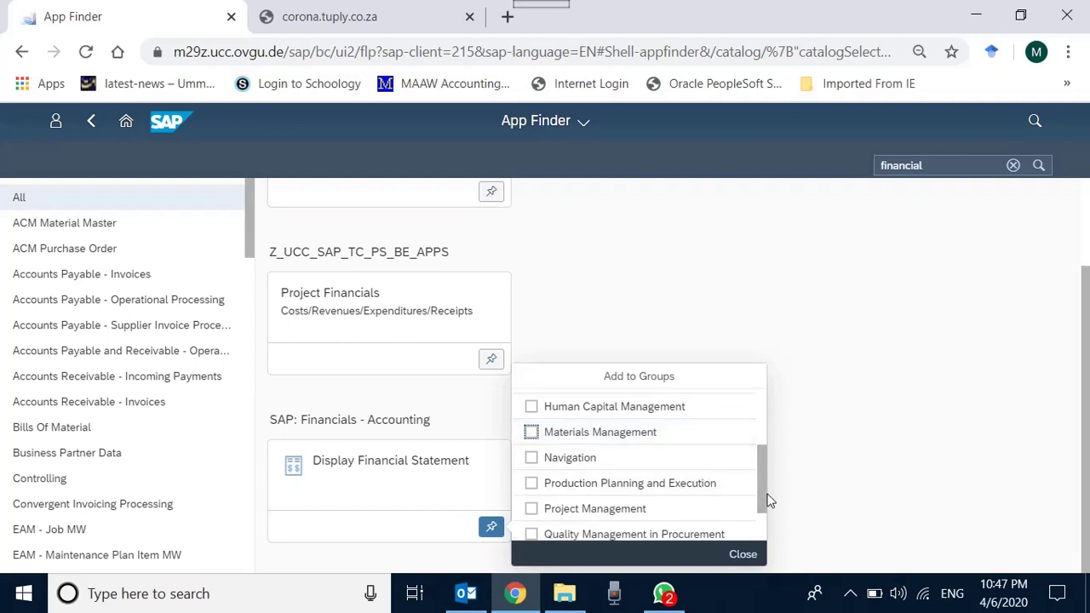
pyautogui.click(768, 494)
pyautogui.click(491, 527)
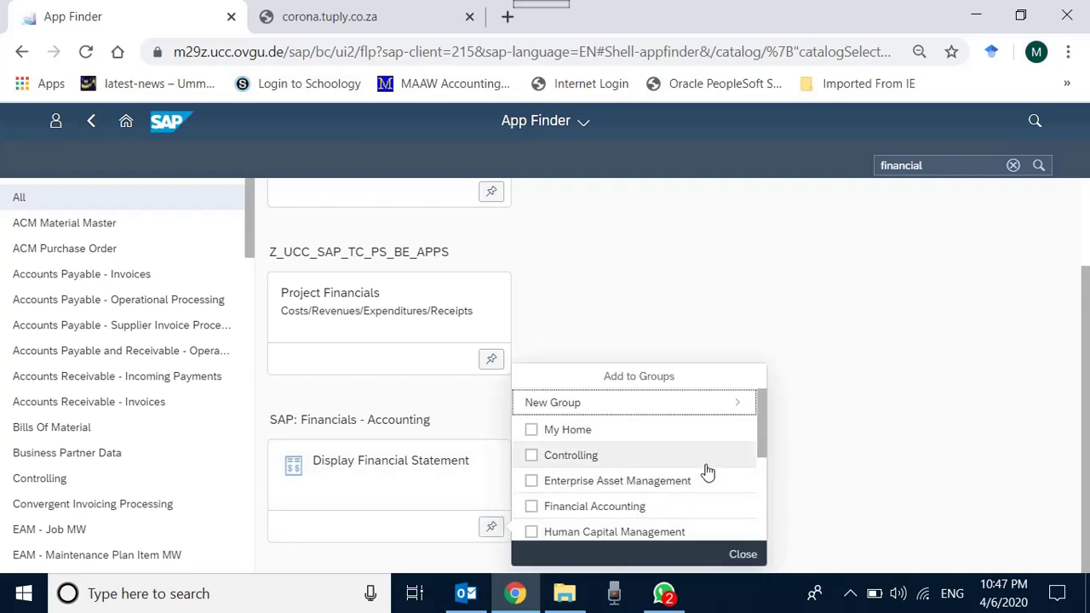
pyautogui.click(532, 507)
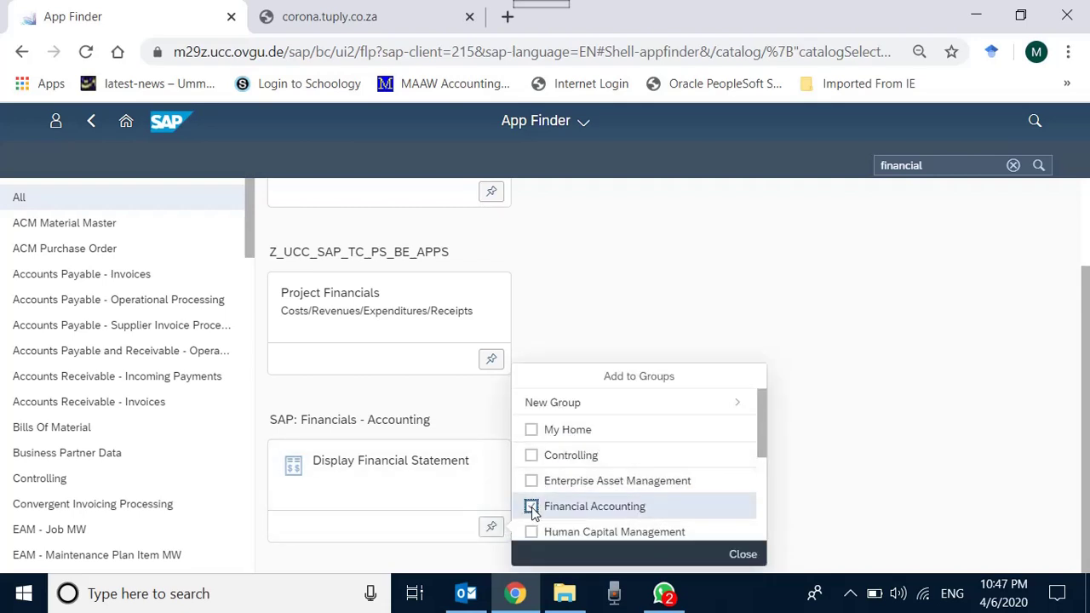
pyautogui.click(743, 555)
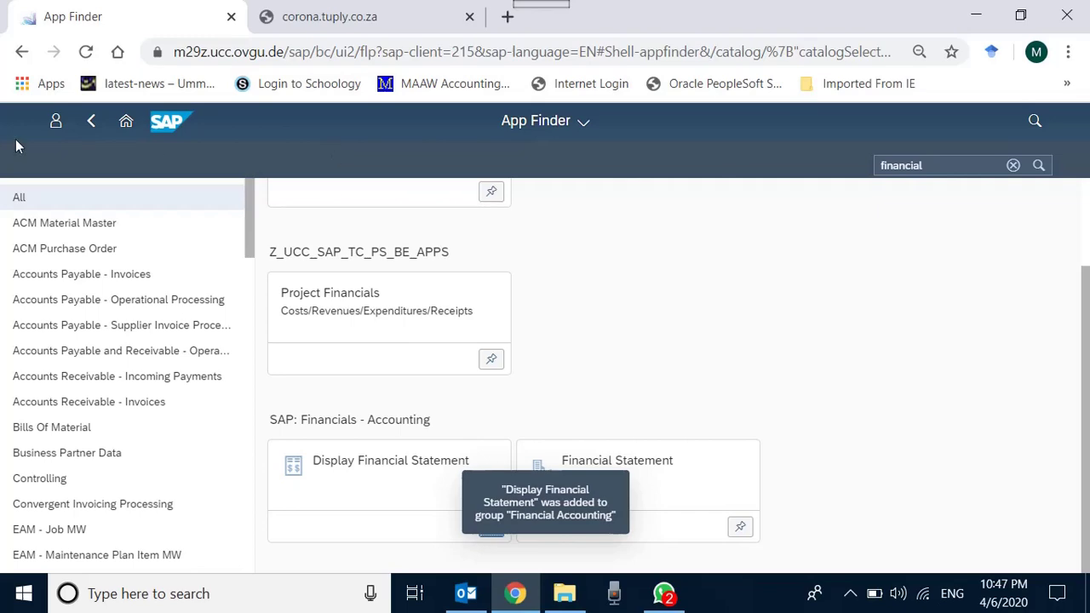
# Step: Return to the Home page and launch the Display Financial Statement tile
pyautogui.click(55, 122)
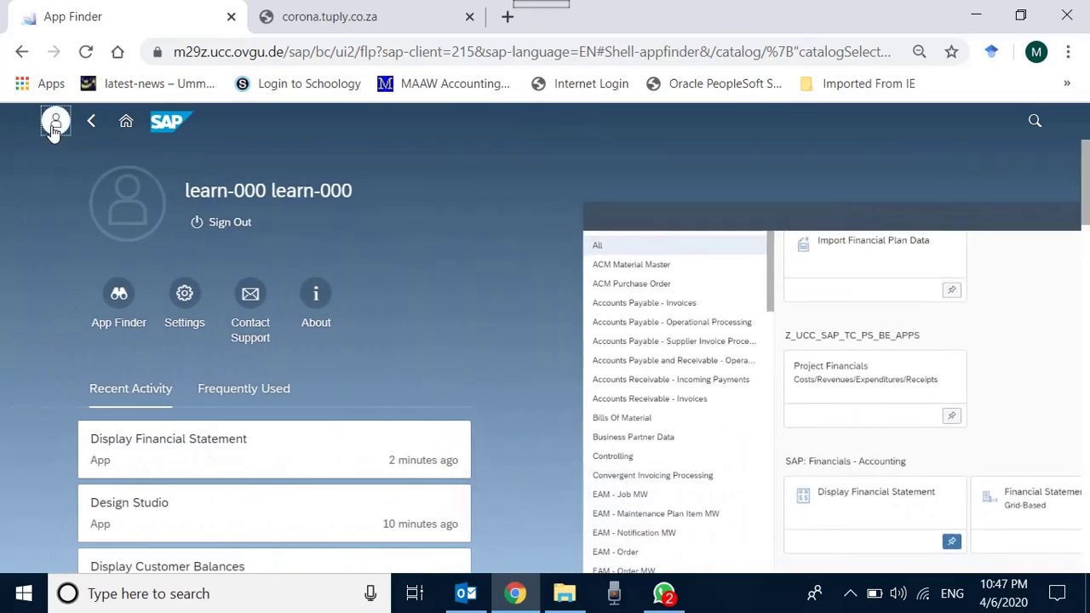
pyautogui.click(600, 221)
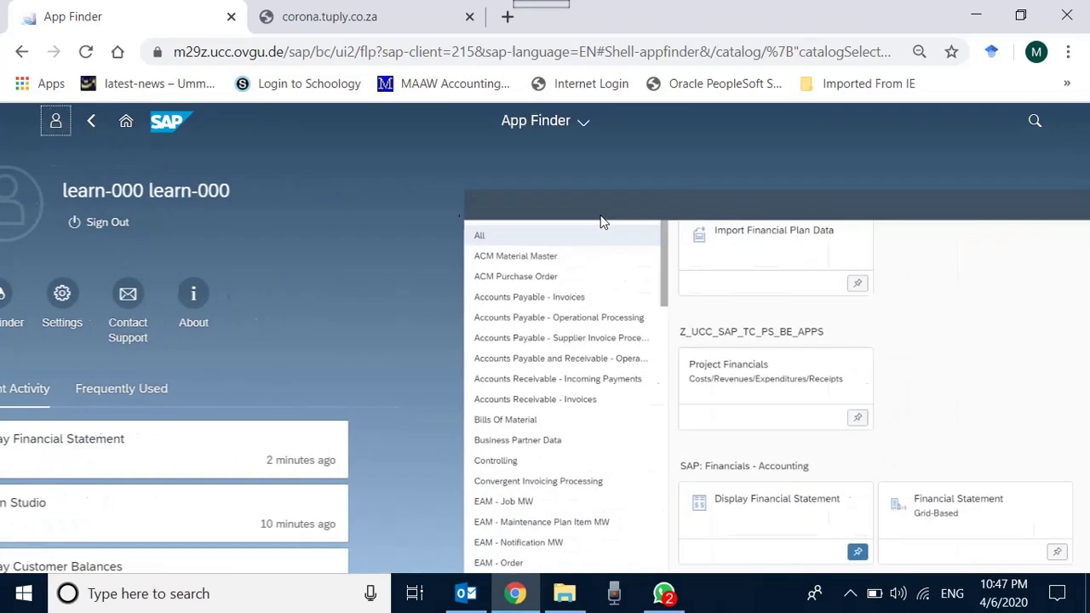
pyautogui.click(584, 122)
pyautogui.click(508, 161)
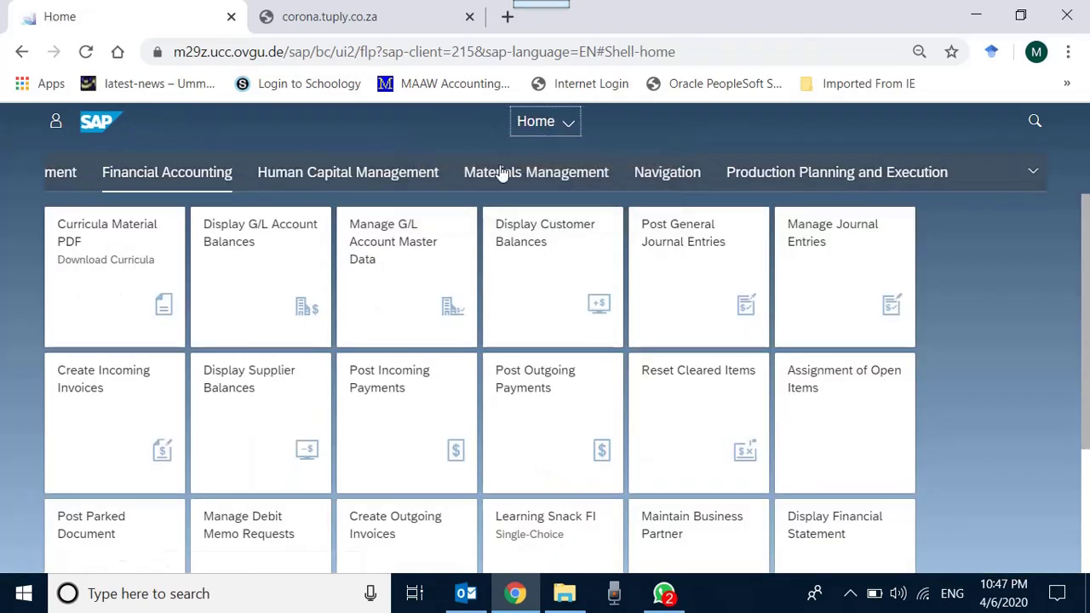
pyautogui.scroll(-2, 584, 421)
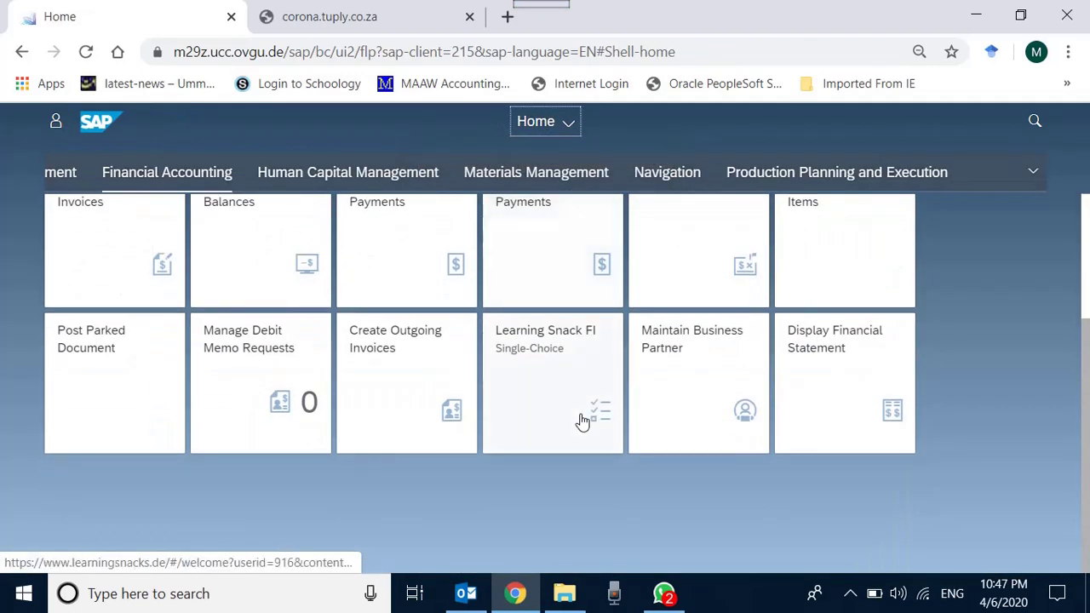
pyautogui.click(840, 375)
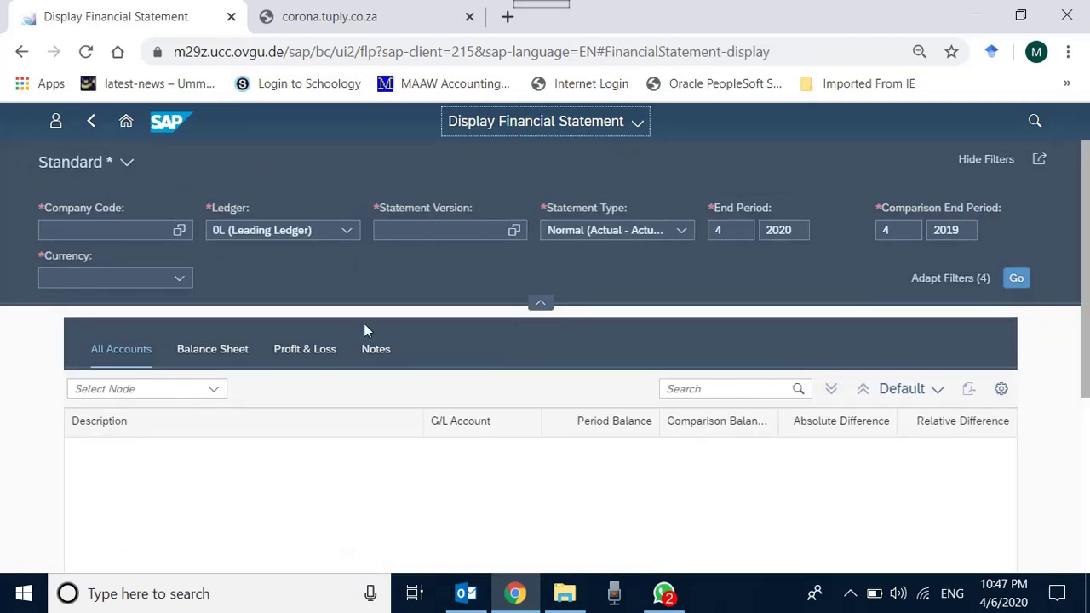
# Step: Enter company code US00 in the statement's filter bar
pyautogui.click(120, 230)
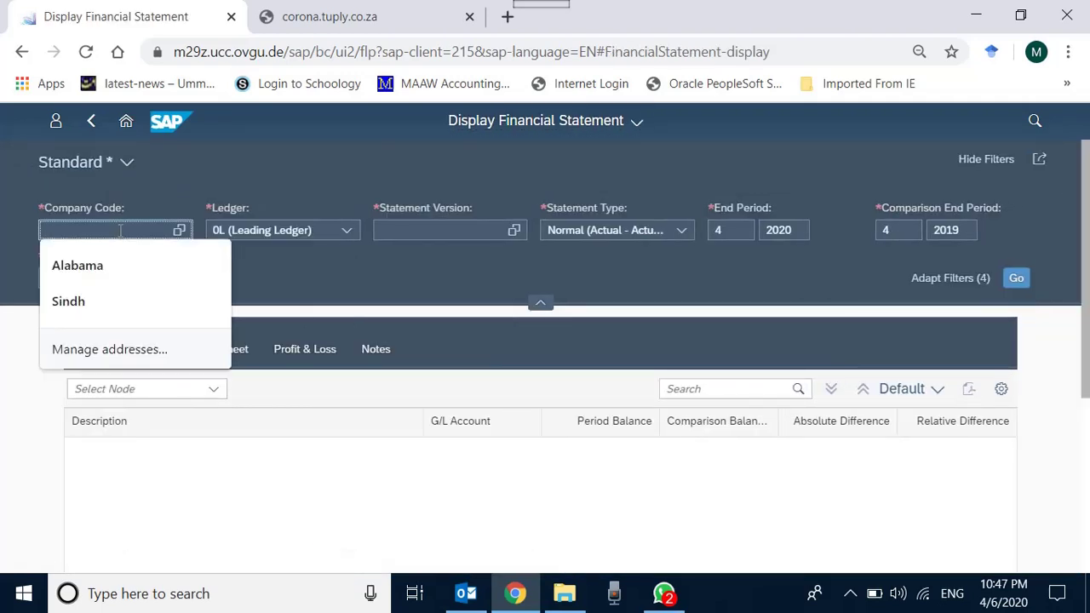
pyautogui.write('us00')
pyautogui.press('Tab')
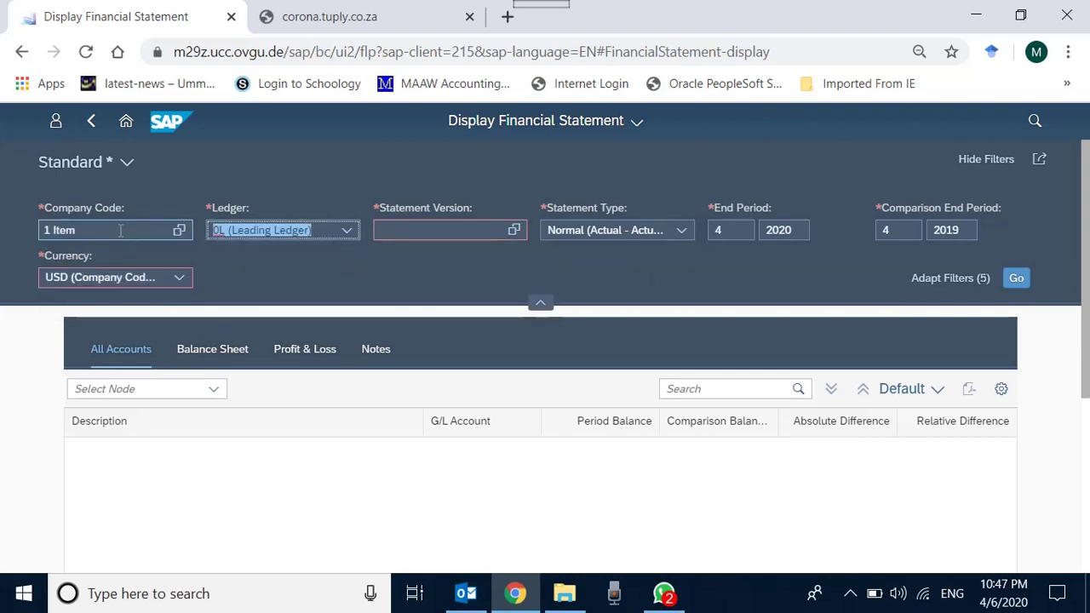
pyautogui.press('Tab')
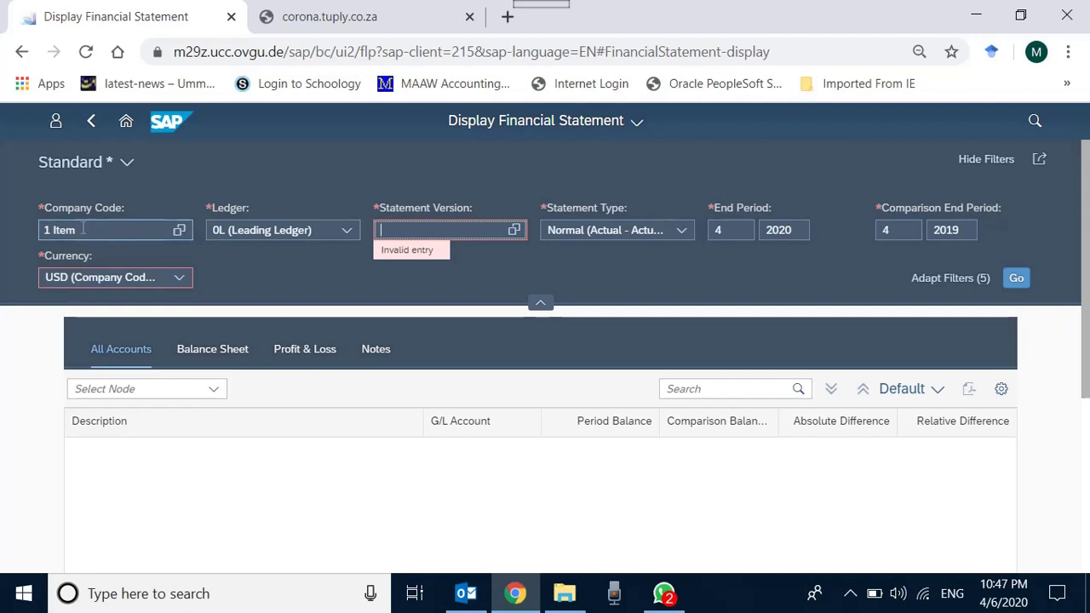
pyautogui.click(96, 236)
pyautogui.click(388, 257)
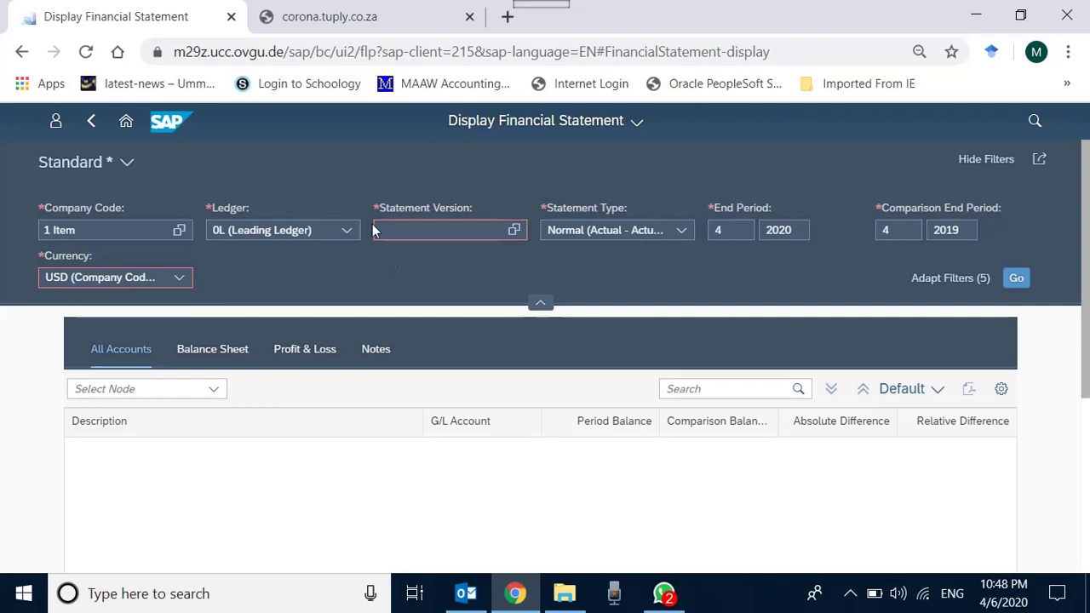
pyautogui.click(422, 228)
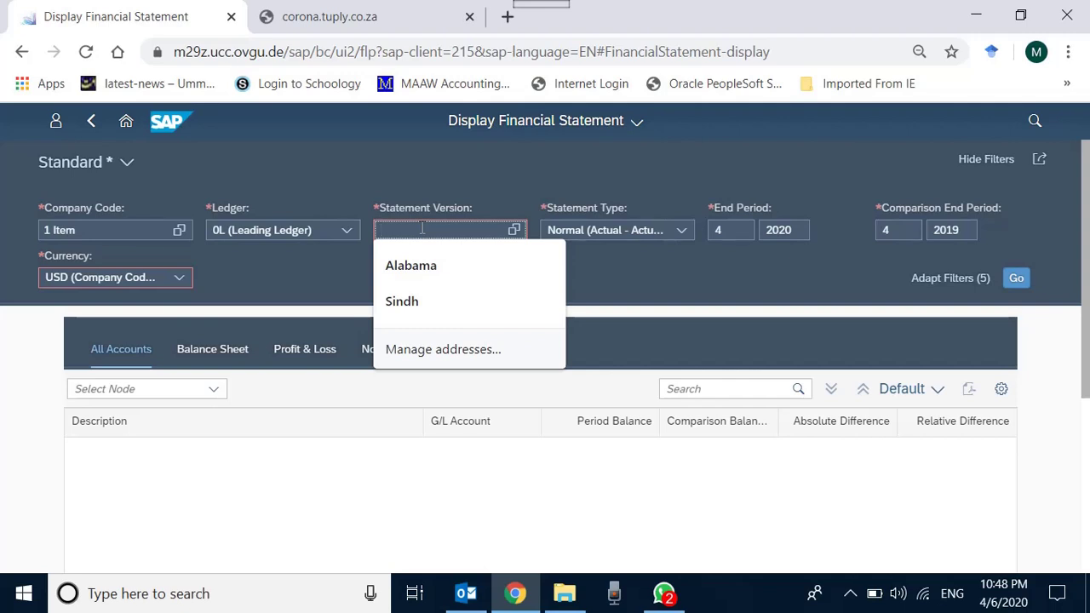
# Step: Choose G000 from the list in the Statement Version value help
pyautogui.click(513, 230)
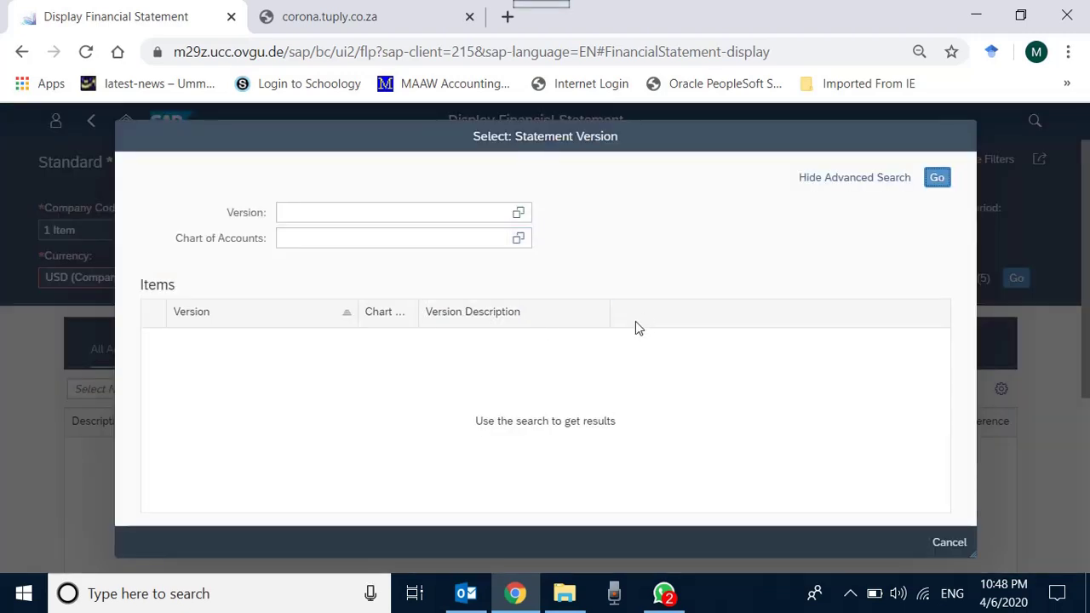
pyautogui.click(939, 178)
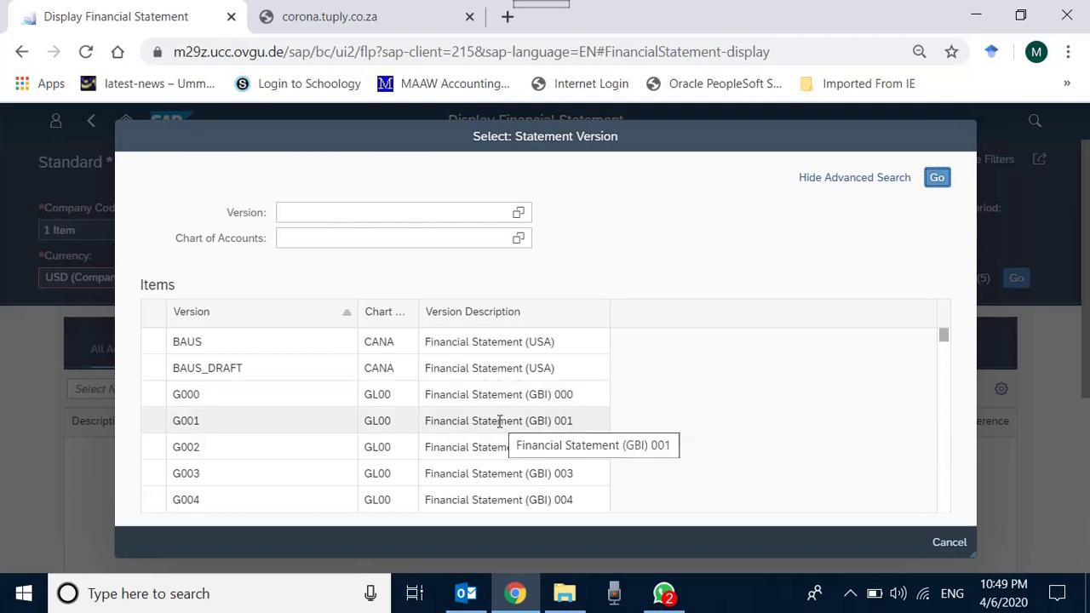
pyautogui.click(482, 395)
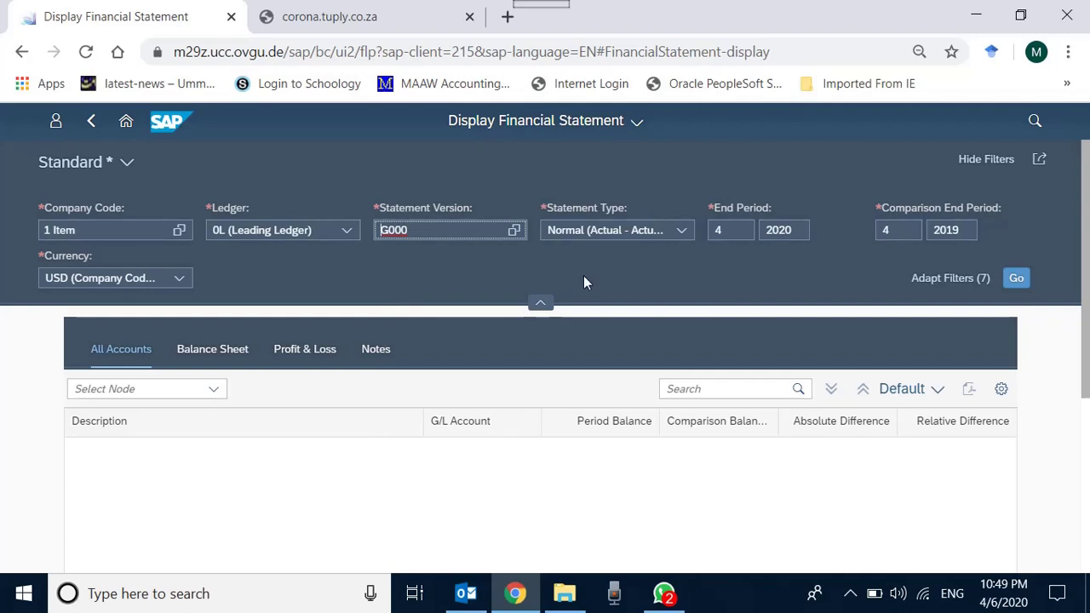
# Step: Keep statement type Normal (Actual - Actual); set end period 12/2019 and comparison 12/2018
pyautogui.click(687, 235)
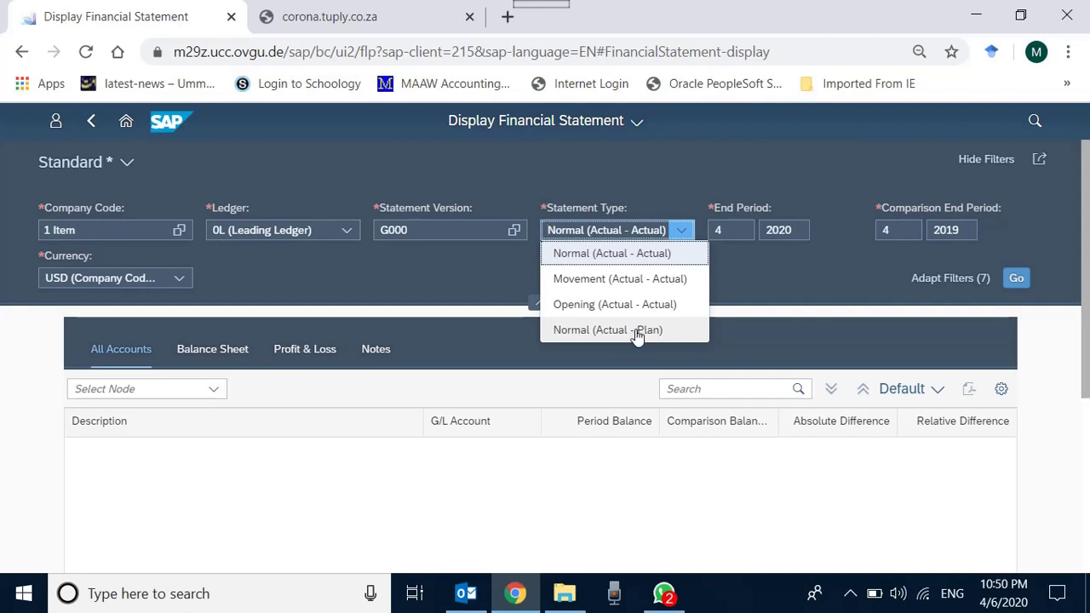
pyautogui.click(642, 256)
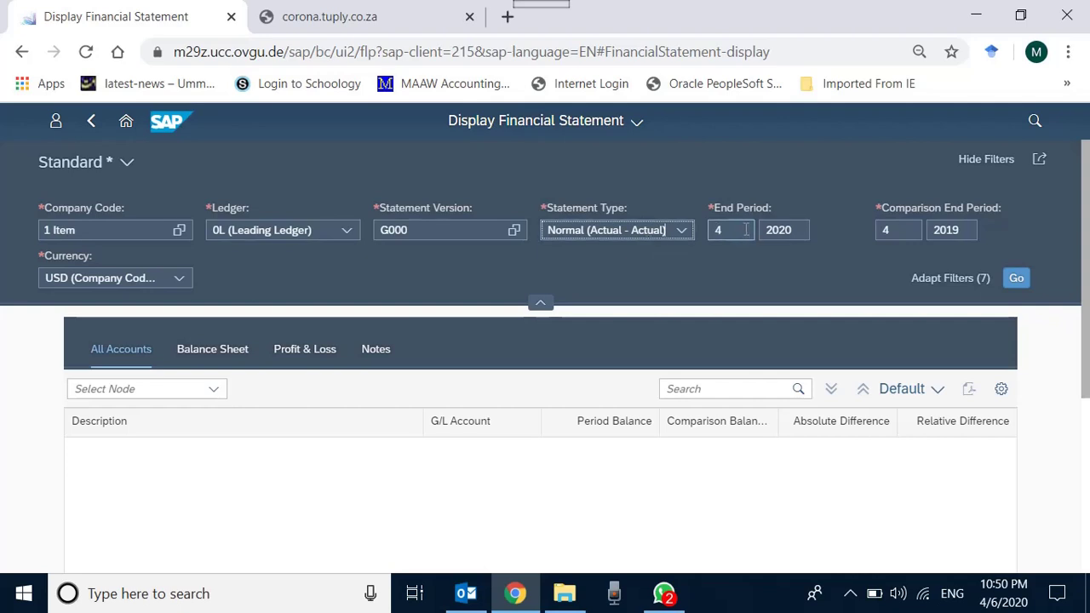
pyautogui.press('Tab')
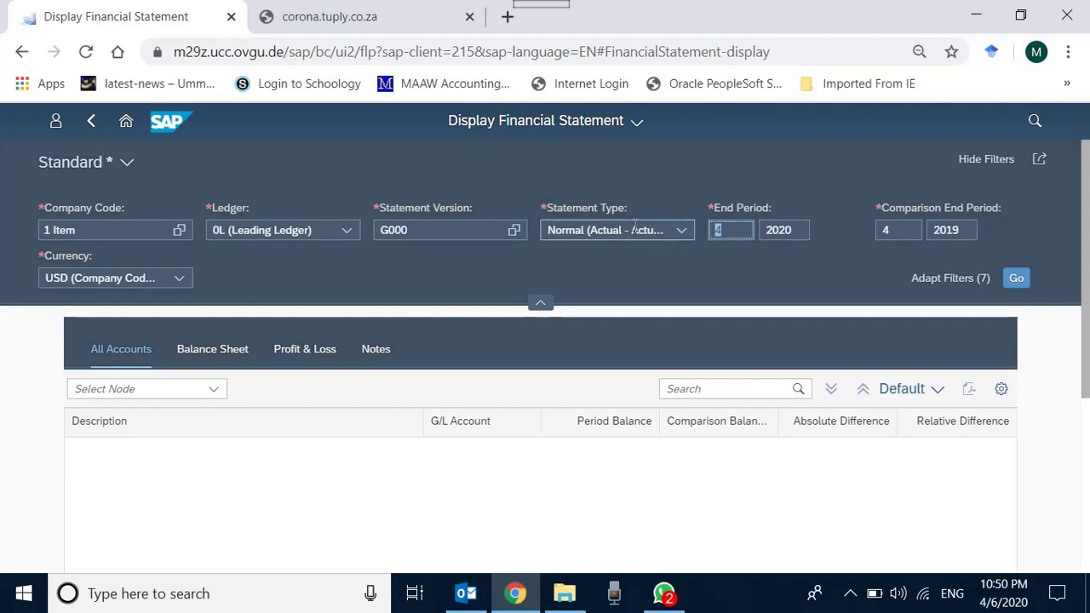
pyautogui.write('12')
pyautogui.press('Tab')
pyautogui.write('2019')
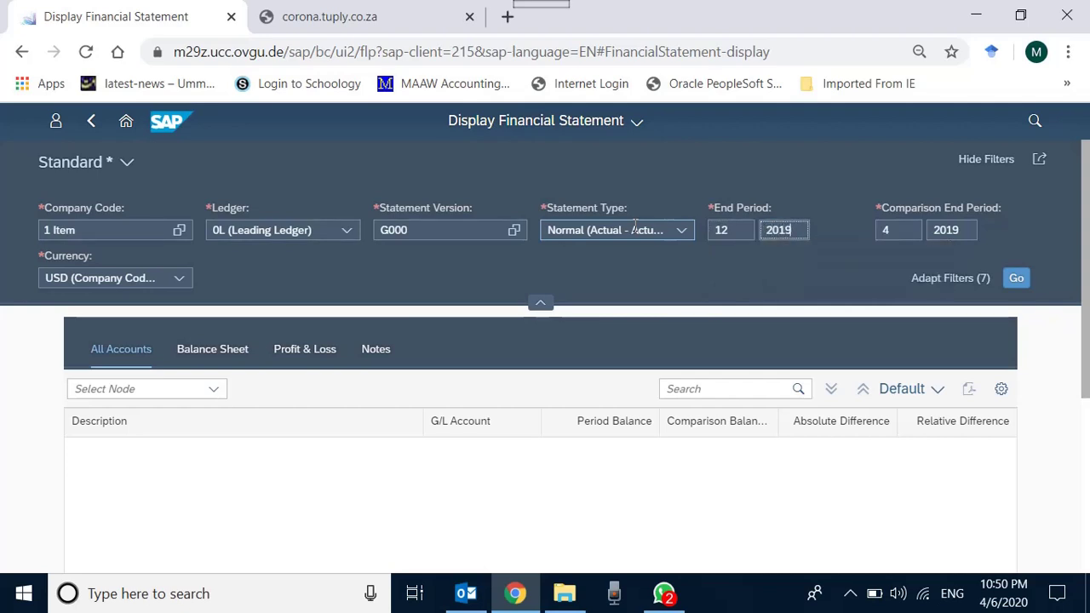
pyautogui.press('Tab')
pyautogui.write('12')
pyautogui.press('Tab')
pyautogui.write('2018')
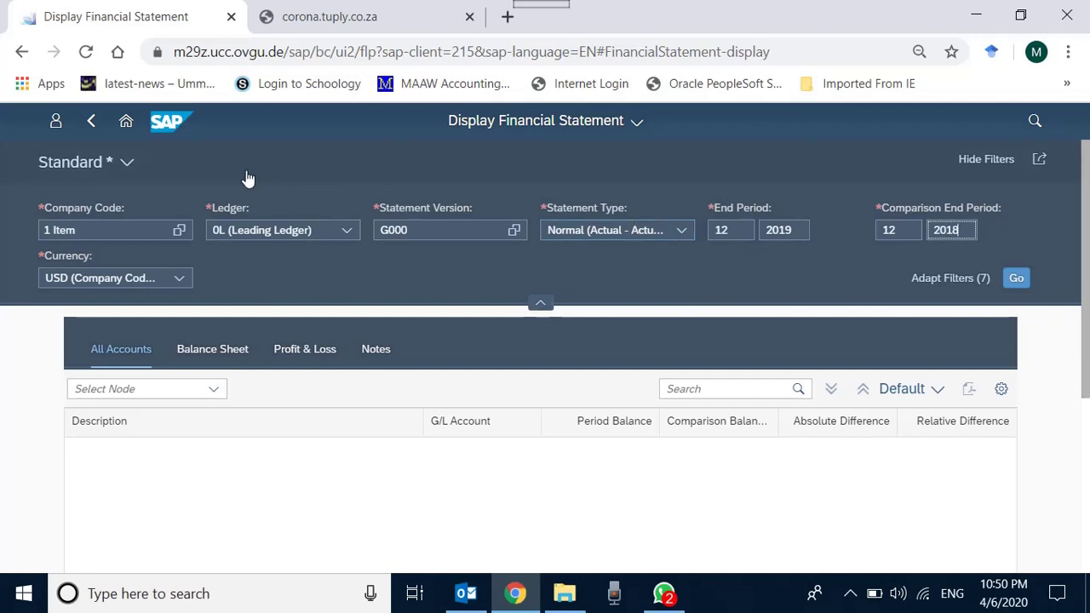
# Step: Run the statement for 12/2019 versus 12/2018
pyautogui.click(1022, 279)
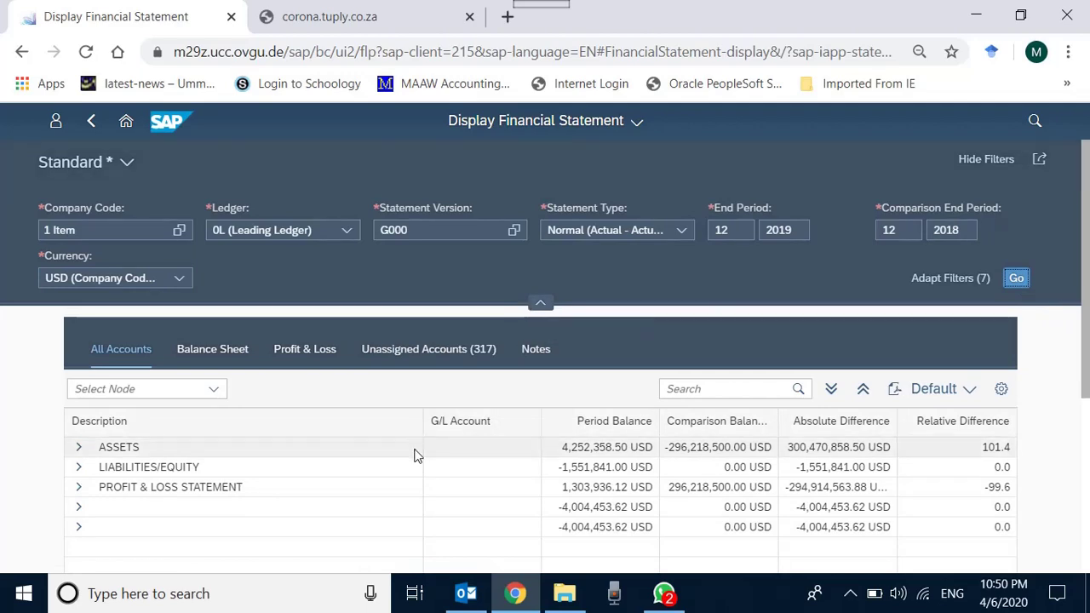
pyautogui.scroll(-2, 323, 492)
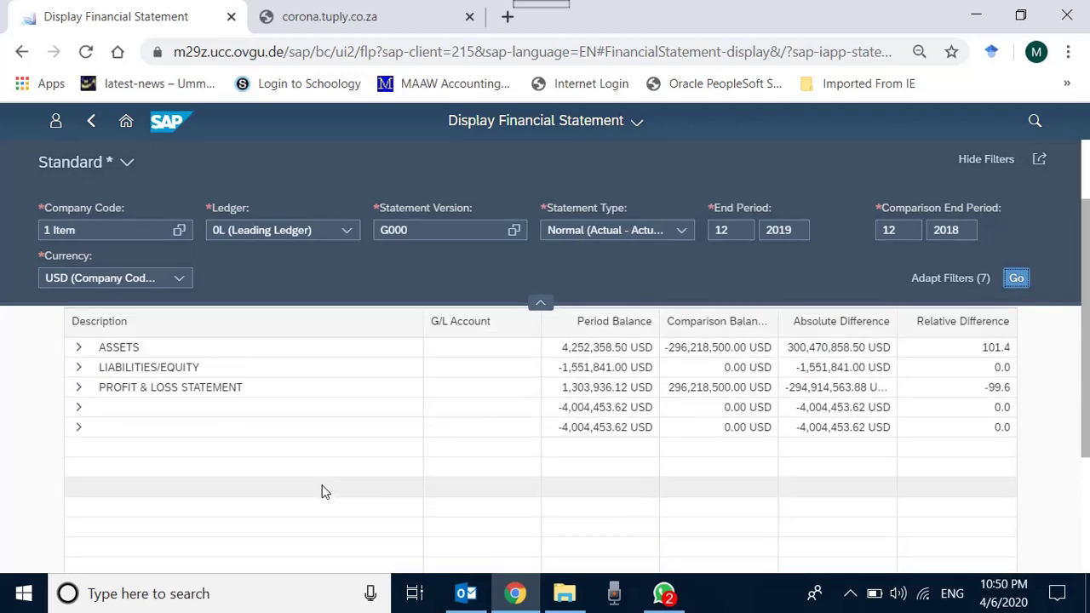
pyautogui.scroll(2, 323, 492)
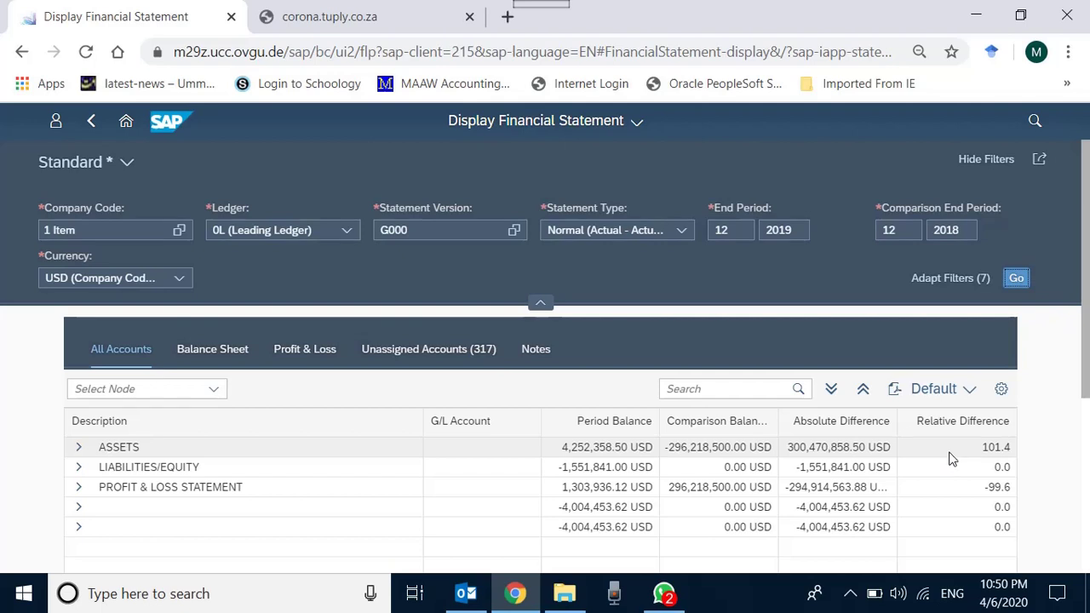
# Step: Select the ASSETS comparison balance and the PROFIT & LOSS period balance amounts
pyautogui.click(709, 452)
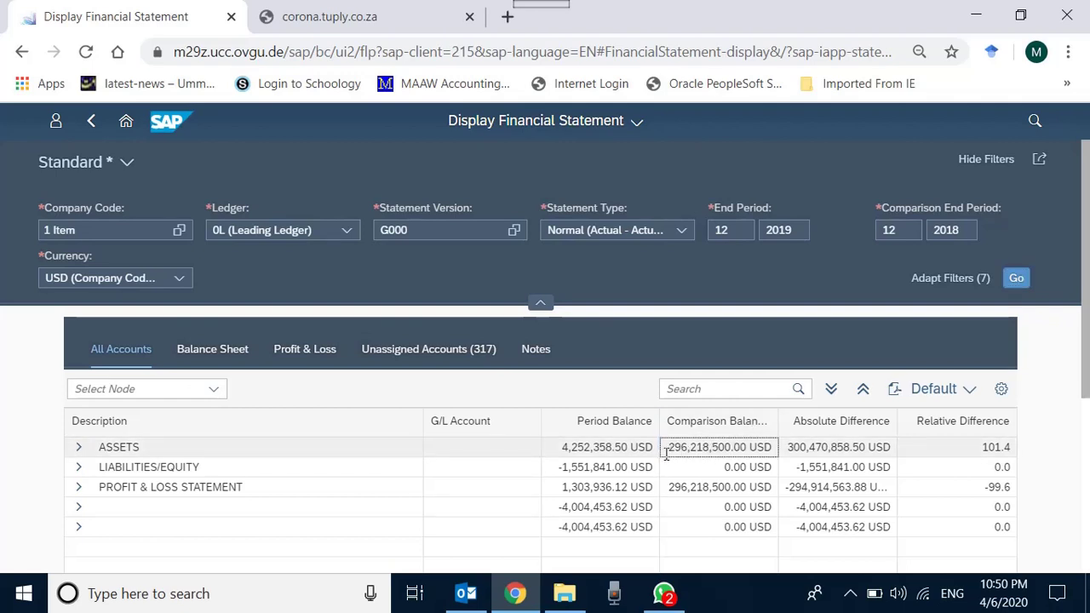
pyautogui.moveTo(666, 451); pyautogui.dragTo(775, 455)
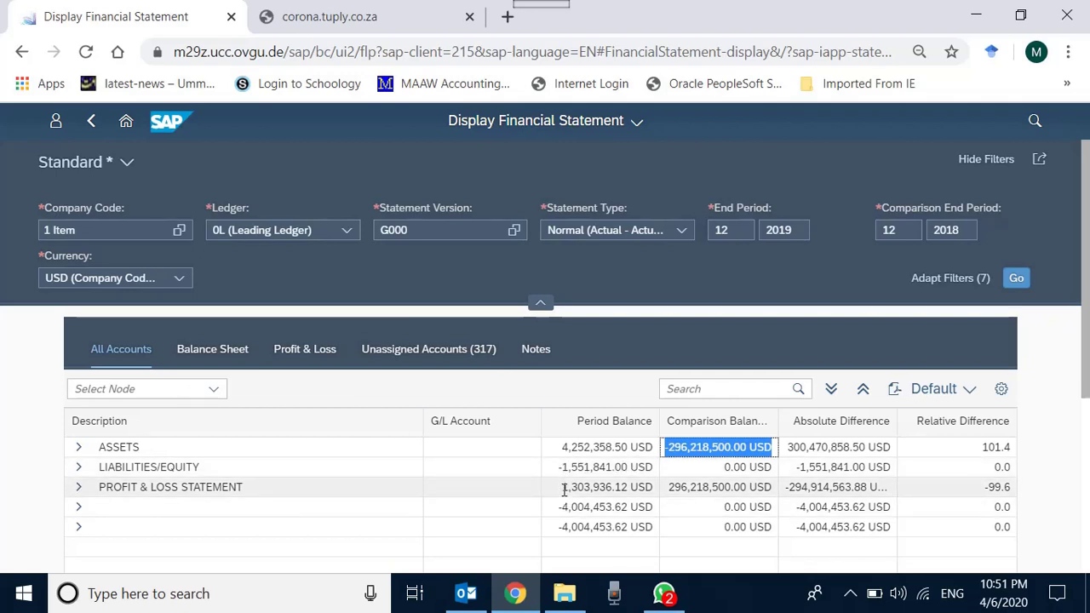
pyautogui.moveTo(565, 487); pyautogui.dragTo(659, 487)
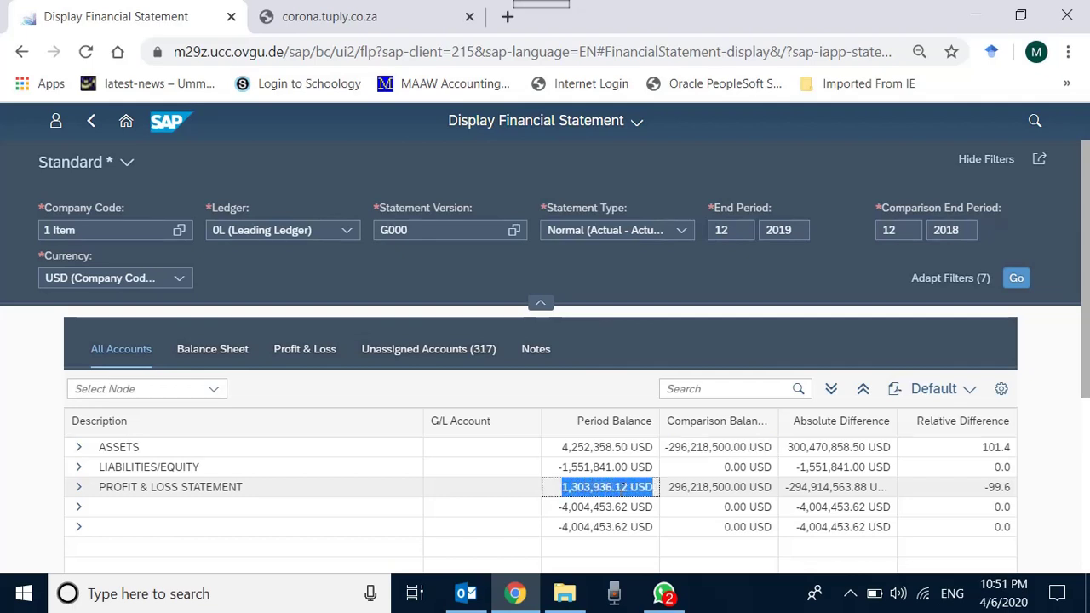
pyautogui.click(562, 493)
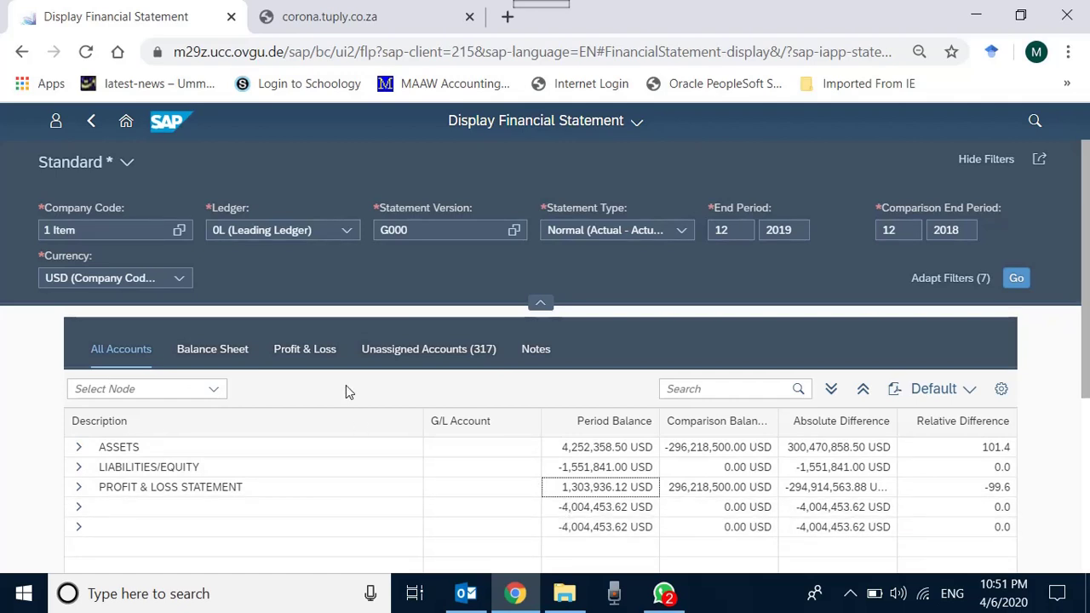
# Step: Expand ASSETS and Cash & Cash Equivalents, then browse Short-Term and Long-Term Assets accounts
pyautogui.click(79, 448)
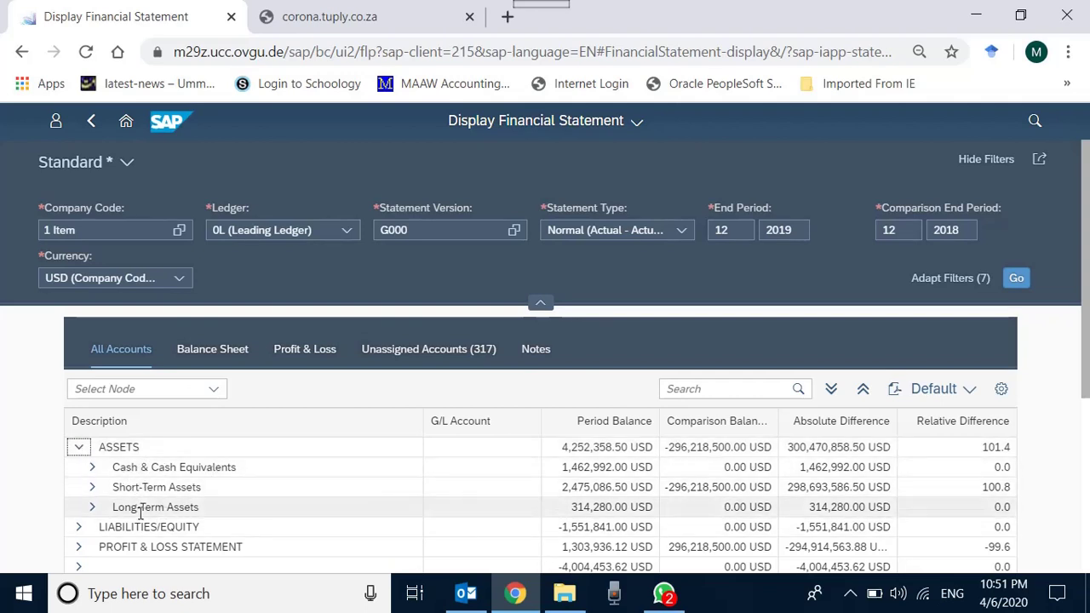
pyautogui.click(94, 468)
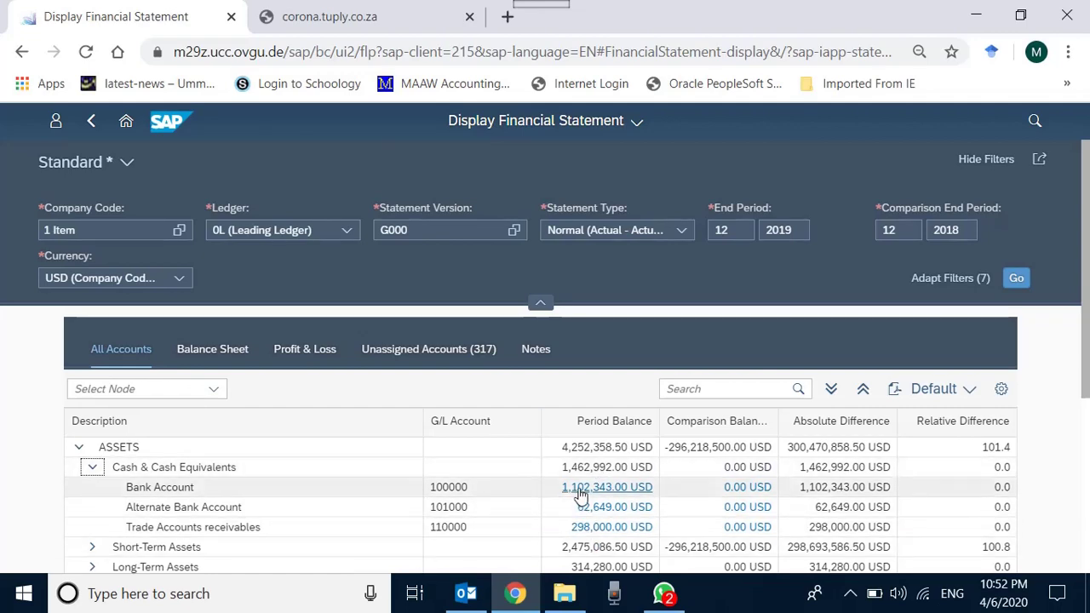
pyautogui.scroll(-2, 400, 503)
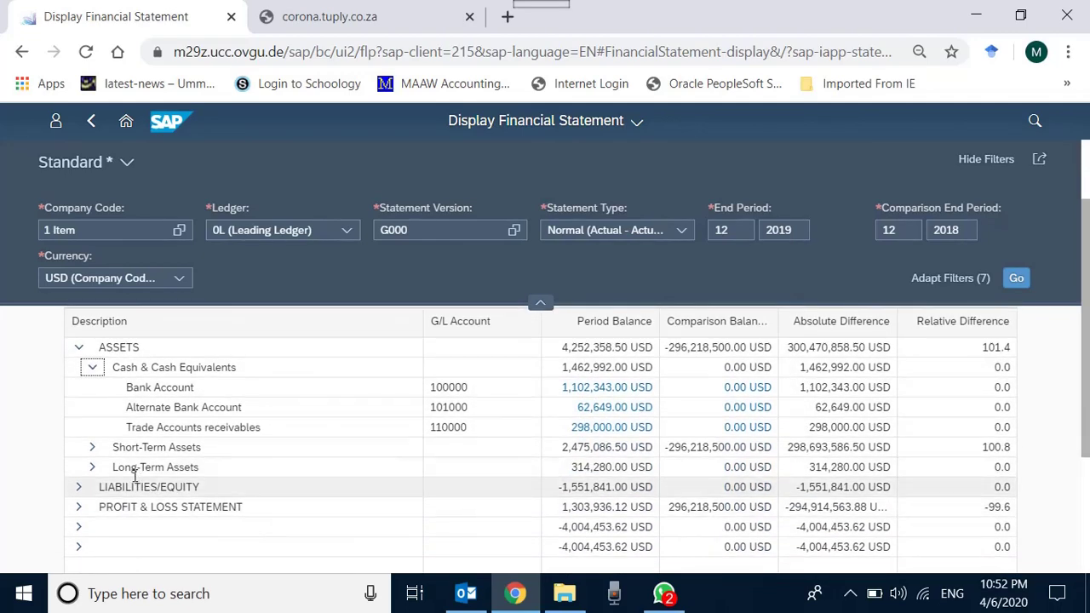
pyautogui.click(91, 449)
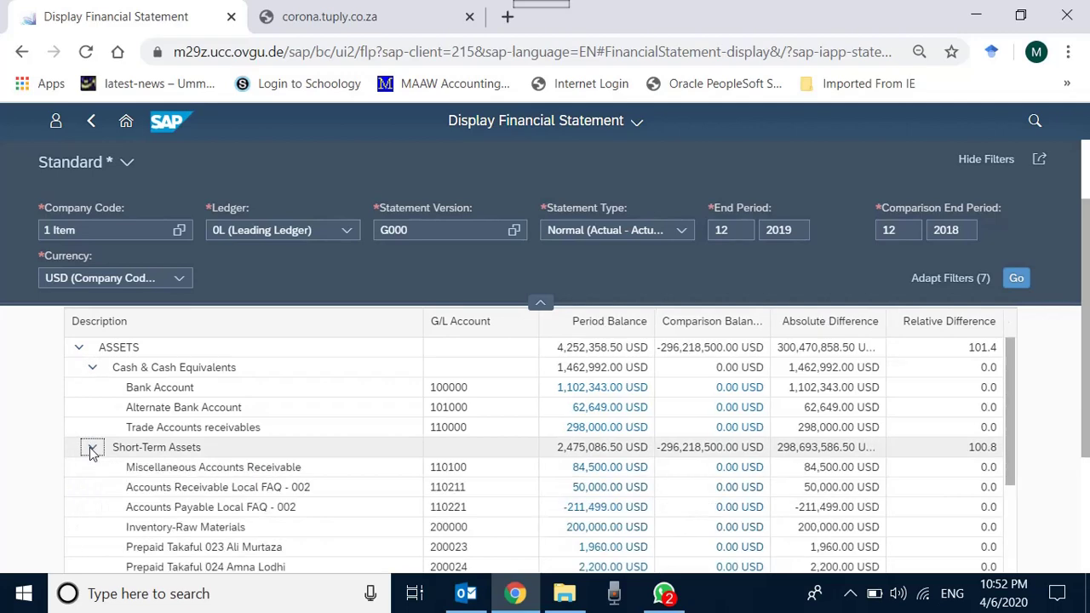
pyautogui.scroll(-5, 171, 447)
pyautogui.scroll(-6, 174, 454)
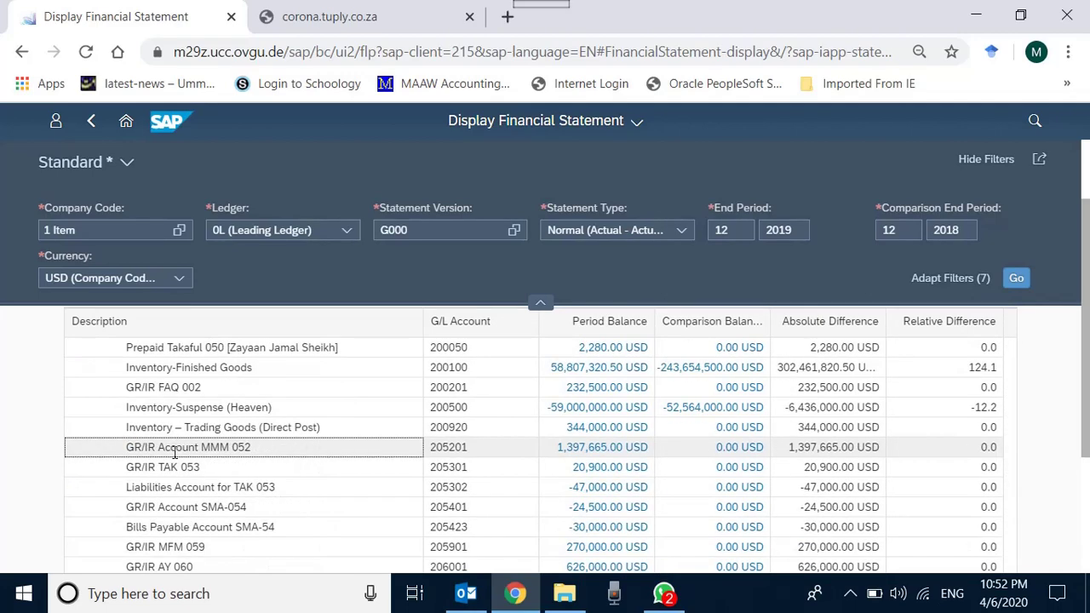
pyautogui.scroll(10, 175, 454)
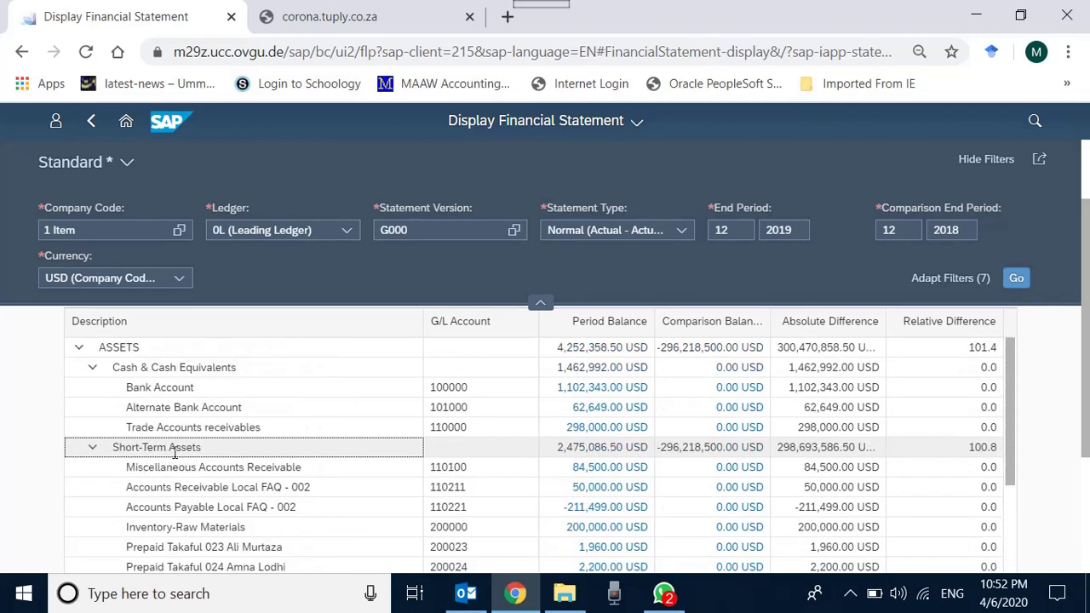
pyautogui.click(92, 447)
pyautogui.click(92, 467)
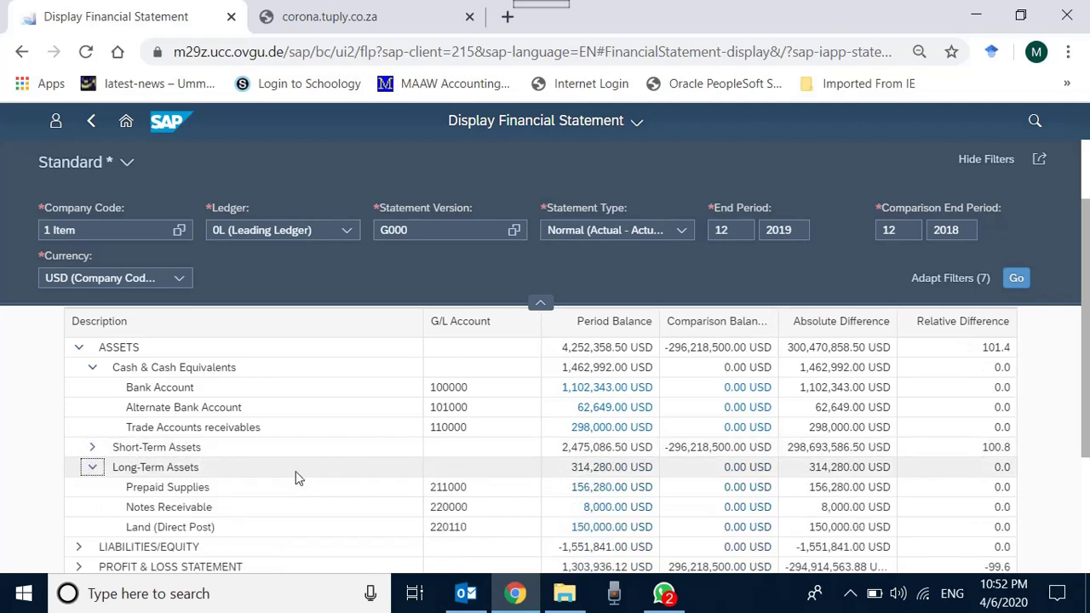
pyautogui.scroll(-2, 296, 479)
pyautogui.scroll(2, 296, 478)
pyautogui.click(92, 468)
# Step: Expand LIABILITIES/EQUITY and briefly view the Current Liabilities and Equity accounts
pyautogui.click(78, 489)
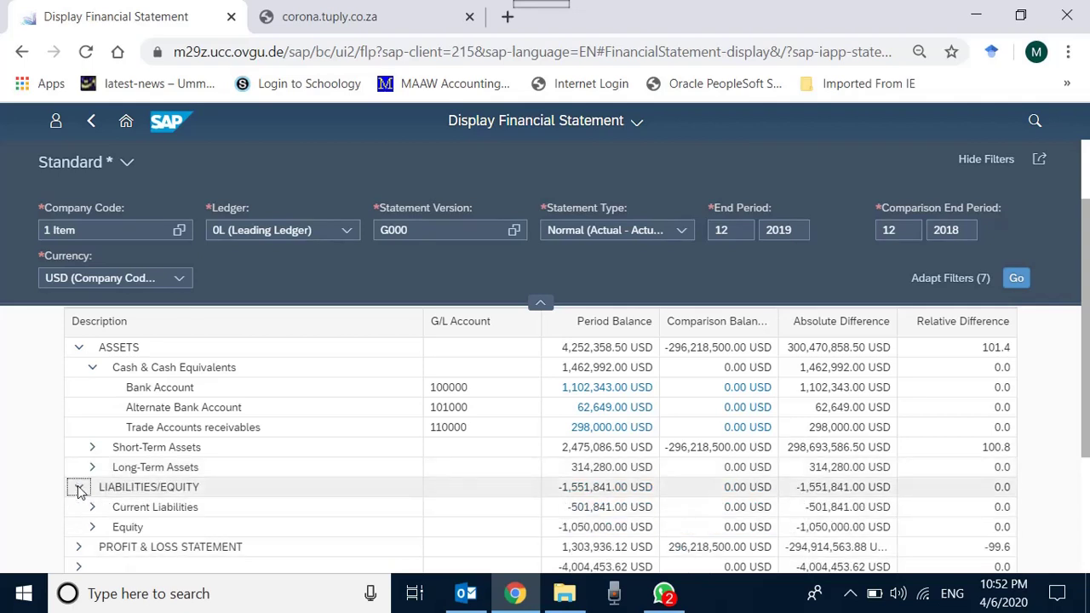
pyautogui.click(92, 508)
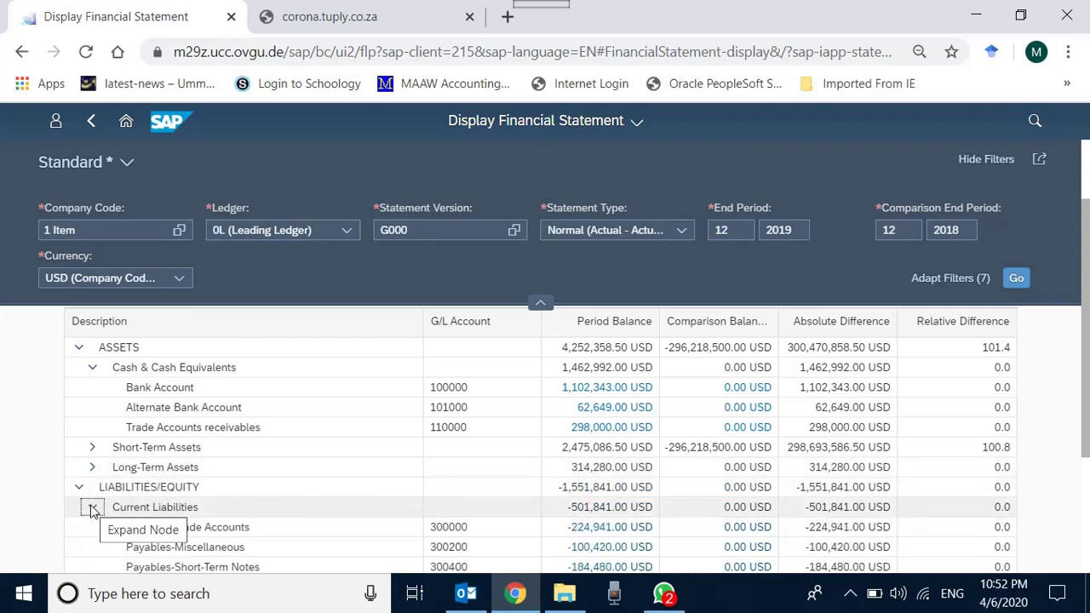
pyautogui.click(92, 507)
pyautogui.click(93, 527)
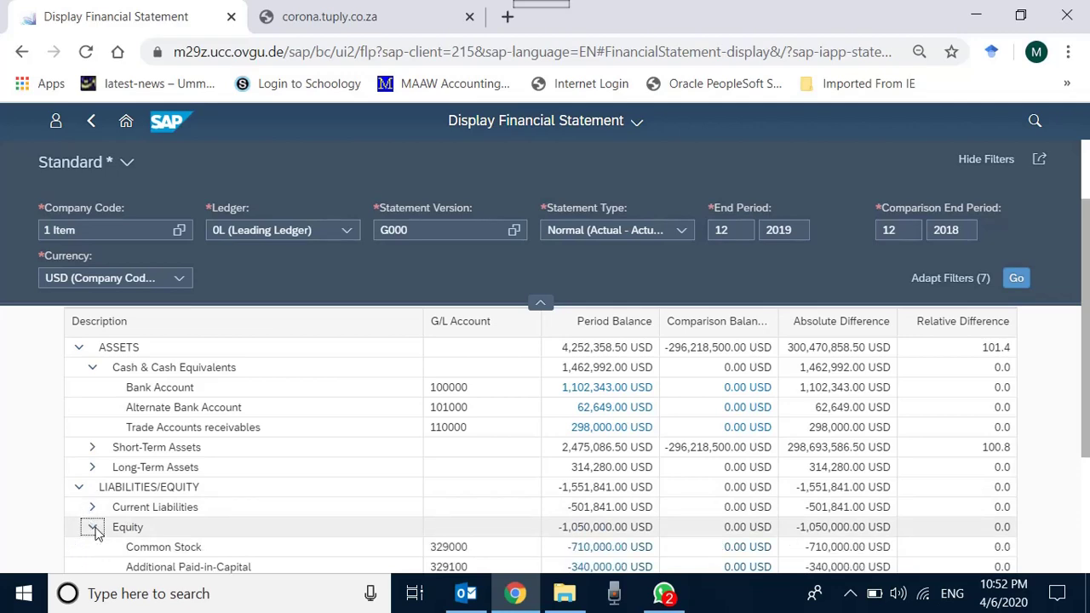
pyautogui.click(92, 527)
# Step: Expand PROFIT & LOSS STATEMENT to view Revenue, then collapse it and LIABILITIES/EQUITY
pyautogui.click(78, 548)
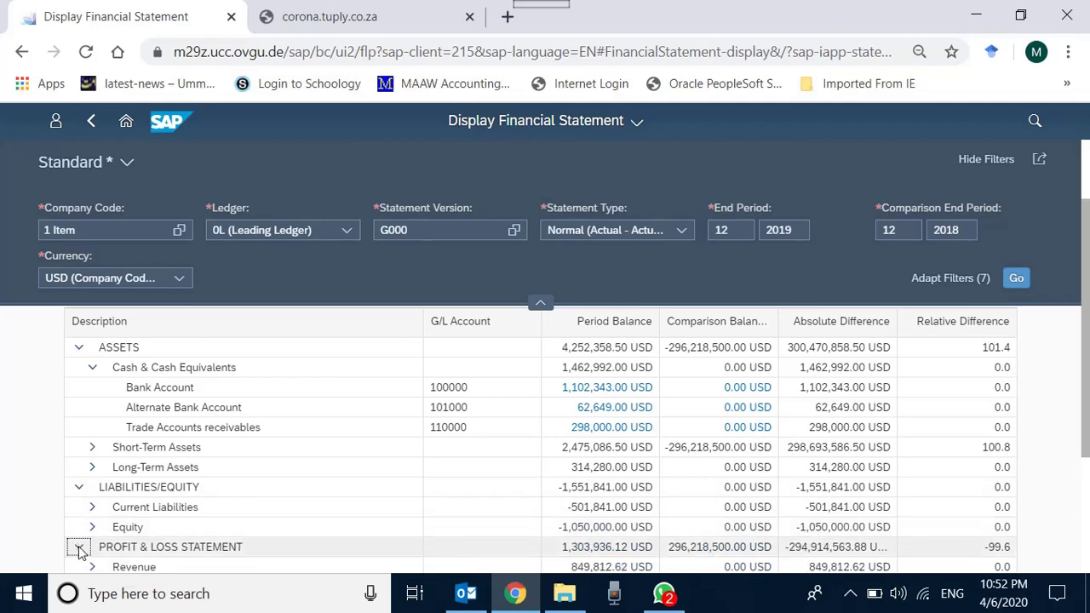
pyautogui.scroll(-2, 78, 552)
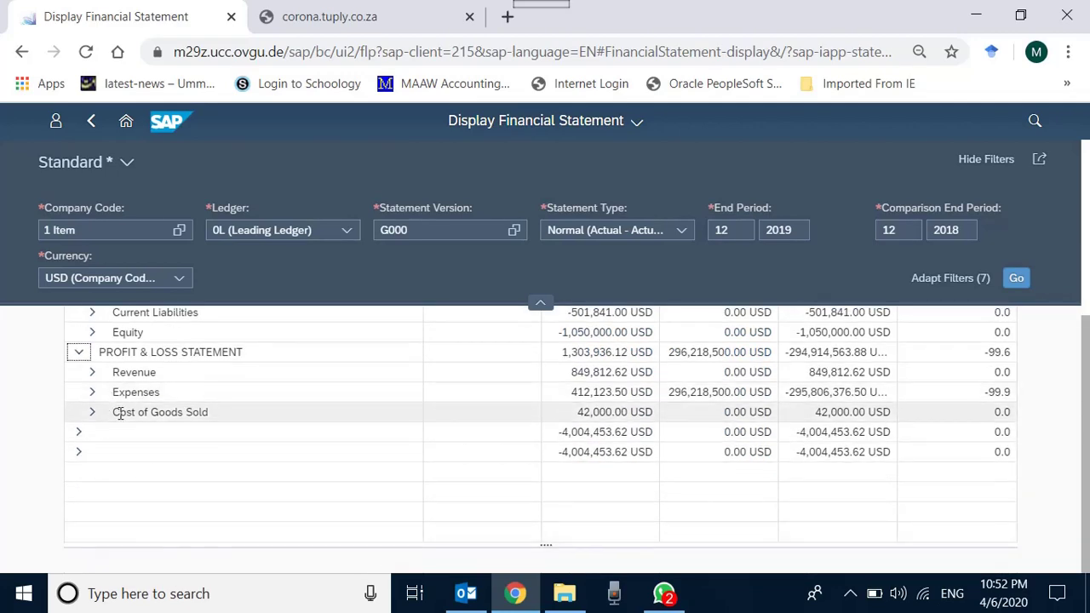
pyautogui.click(93, 376)
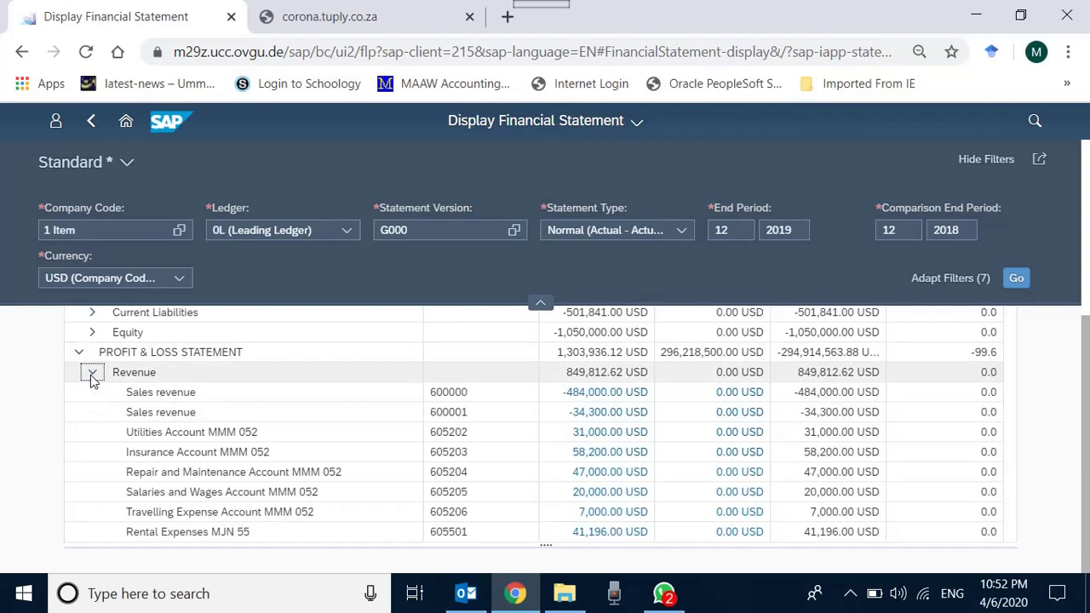
pyautogui.click(93, 376)
pyautogui.scroll(2, 92, 402)
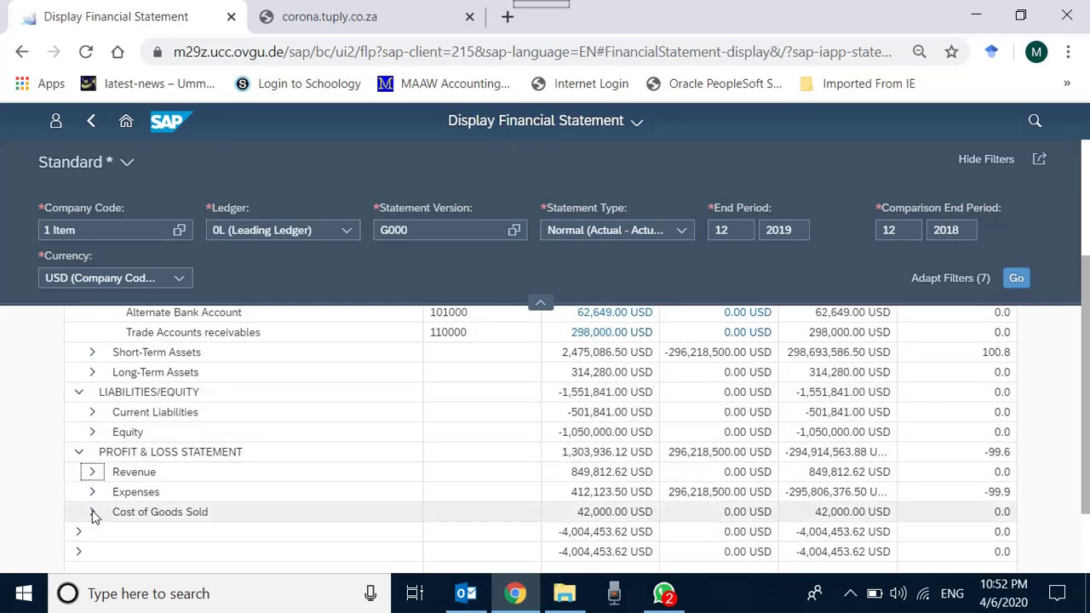
pyautogui.click(79, 451)
pyautogui.click(78, 392)
# Step: Collapse Cash & Cash Equivalents and ASSETS back to the top level
pyautogui.scroll(4, 76, 401)
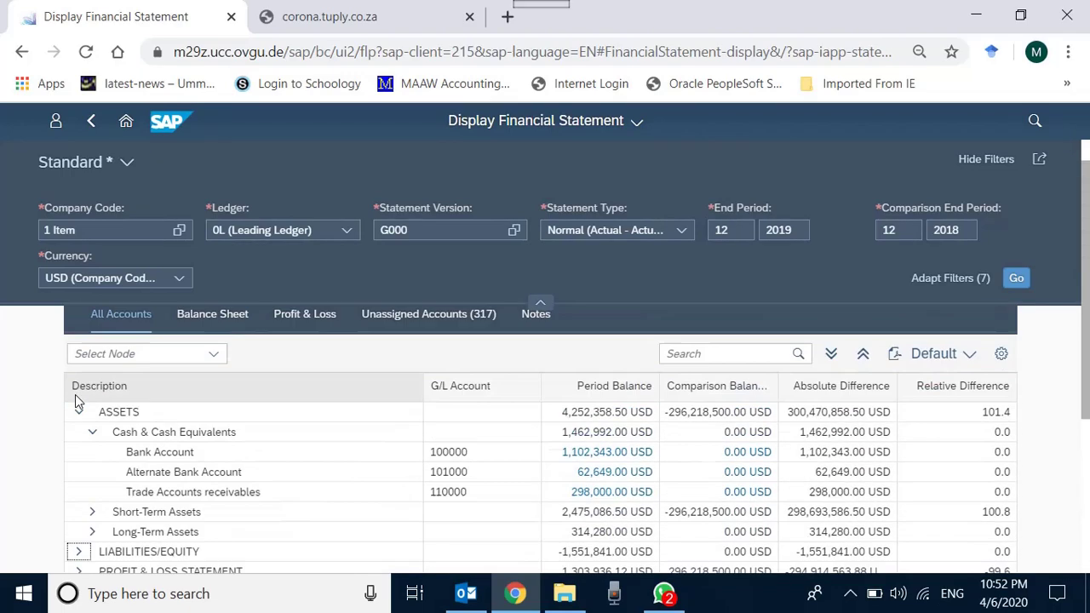
pyautogui.click(92, 468)
pyautogui.click(78, 447)
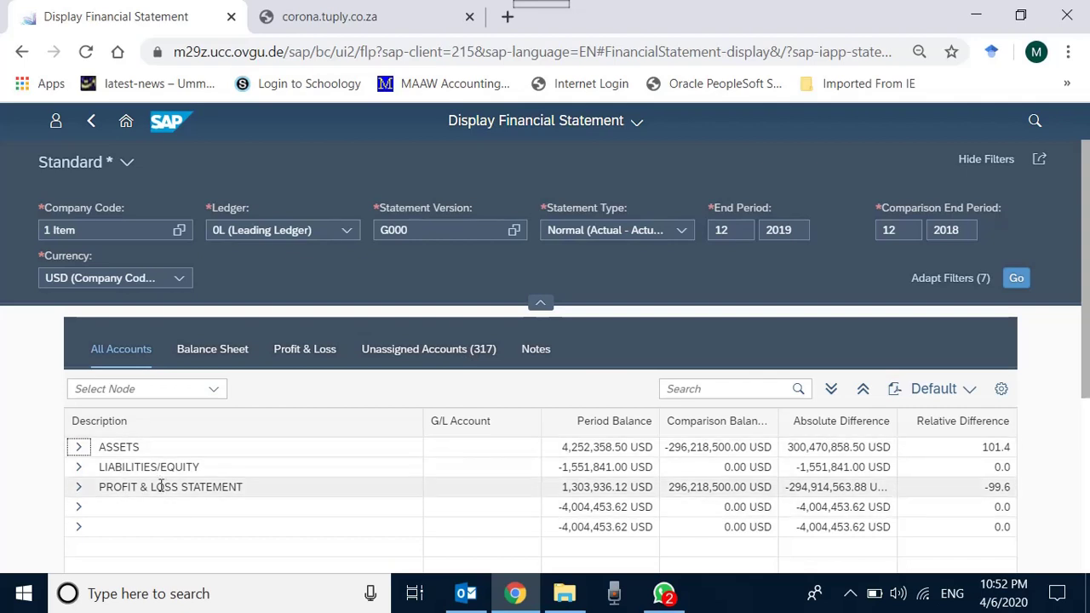
# Step: Look at the 317 unassigned accounts, then switch to the empty Notes view
pyautogui.click(474, 358)
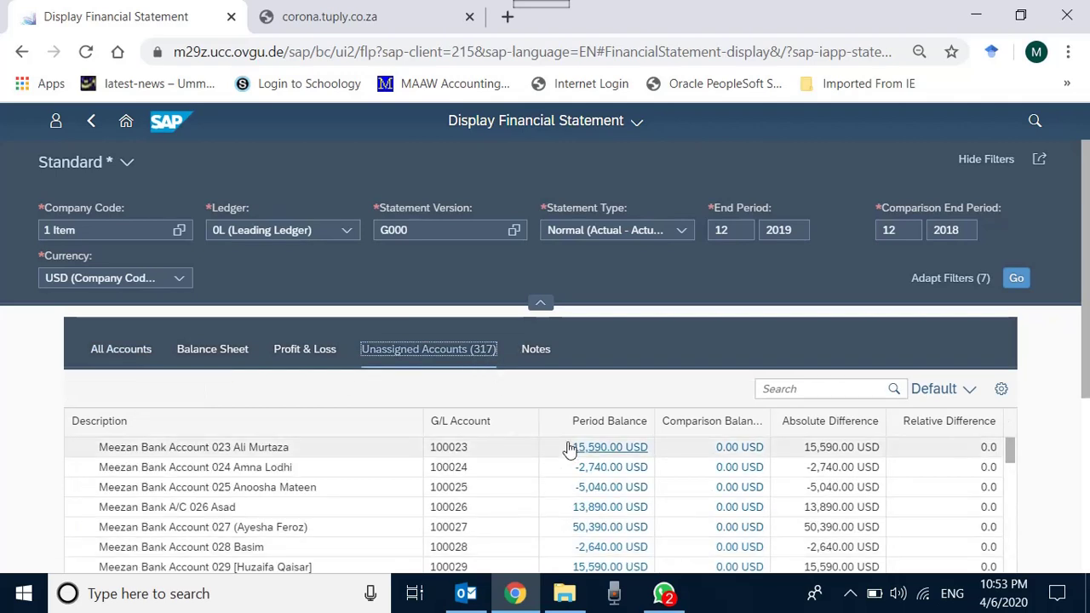
pyautogui.click(121, 356)
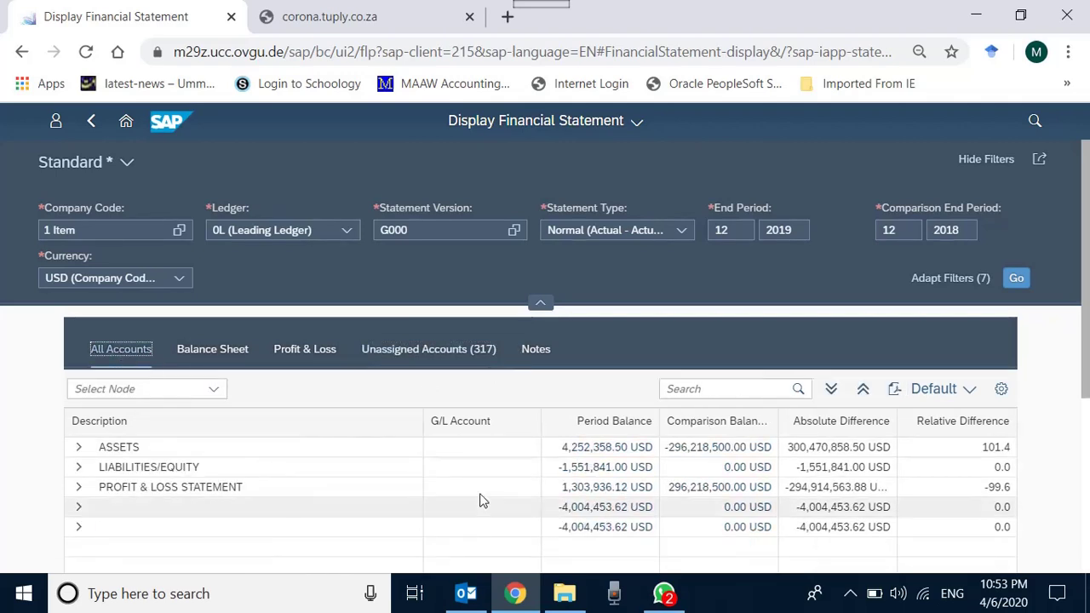
pyautogui.click(482, 354)
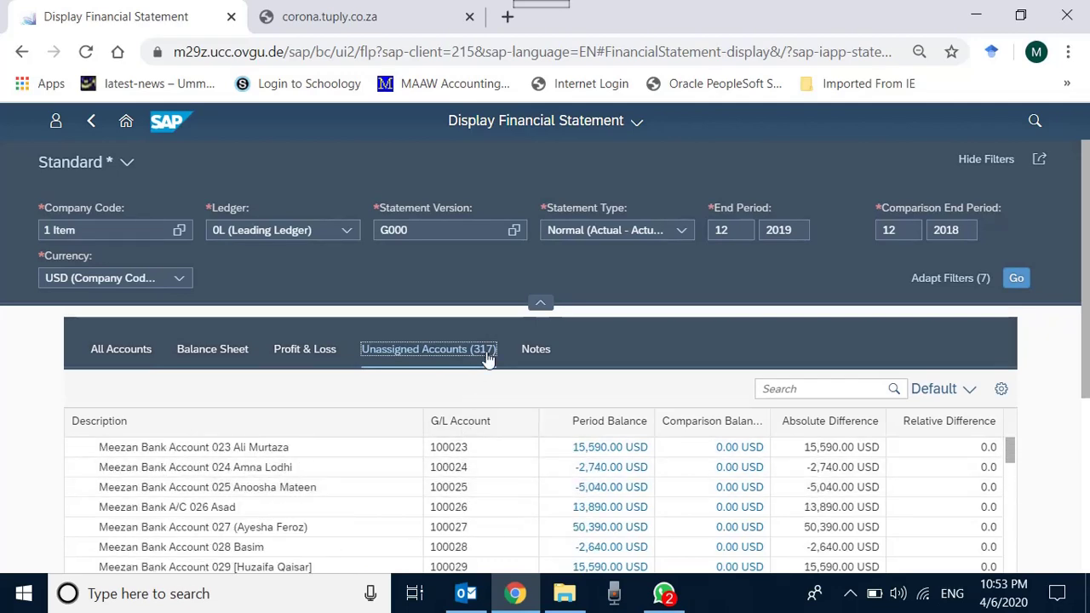
pyautogui.click(546, 356)
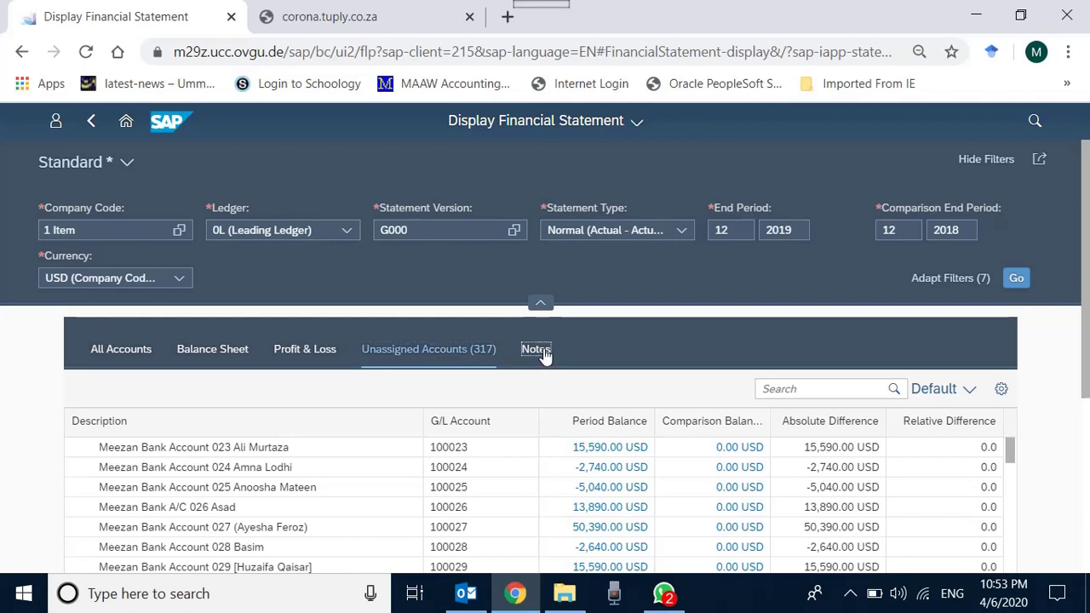
# Step: Browse the Profit & Loss and All Accounts views, then show the empty Balance Sheet view
pyautogui.click(331, 352)
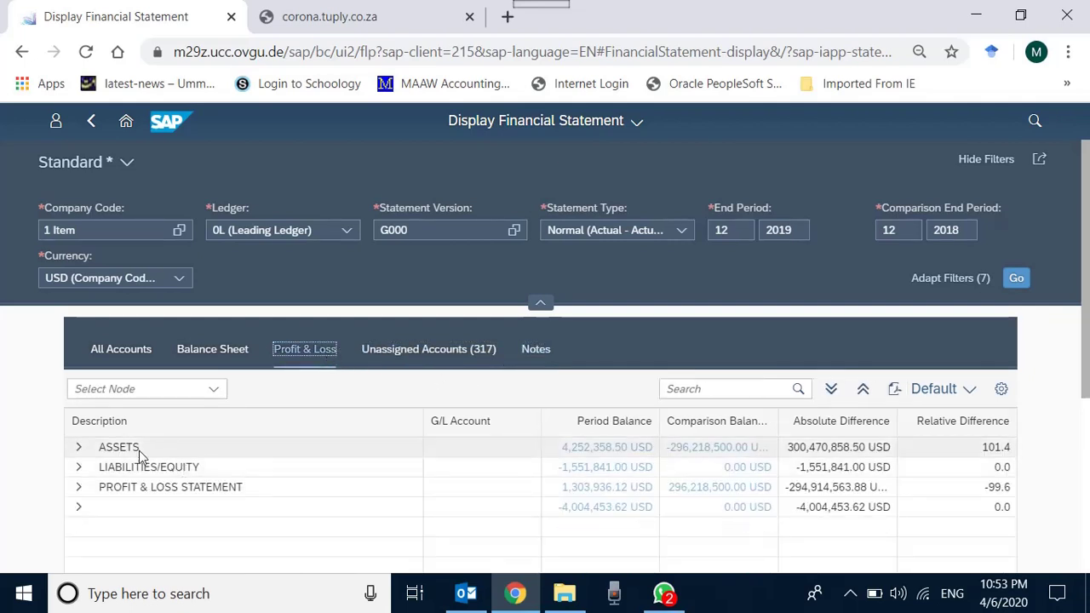
pyautogui.click(134, 356)
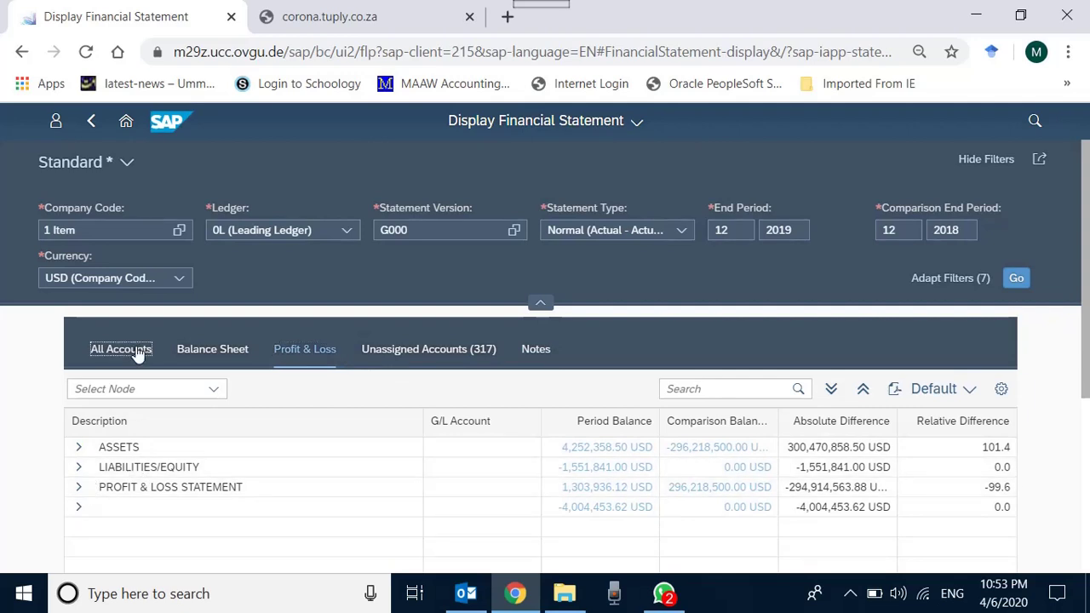
pyautogui.click(287, 352)
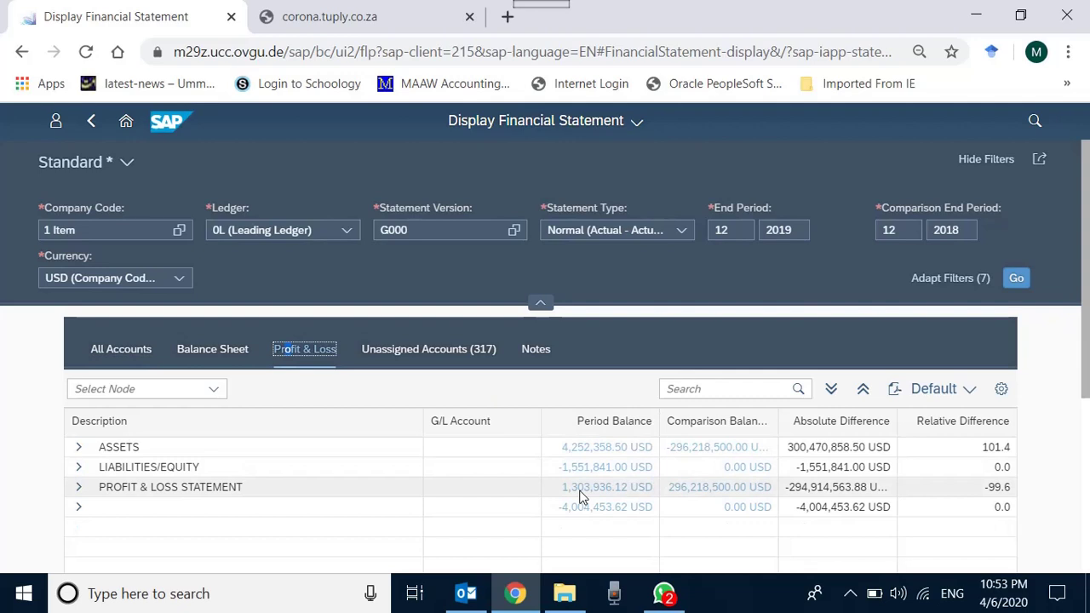
pyautogui.click(80, 490)
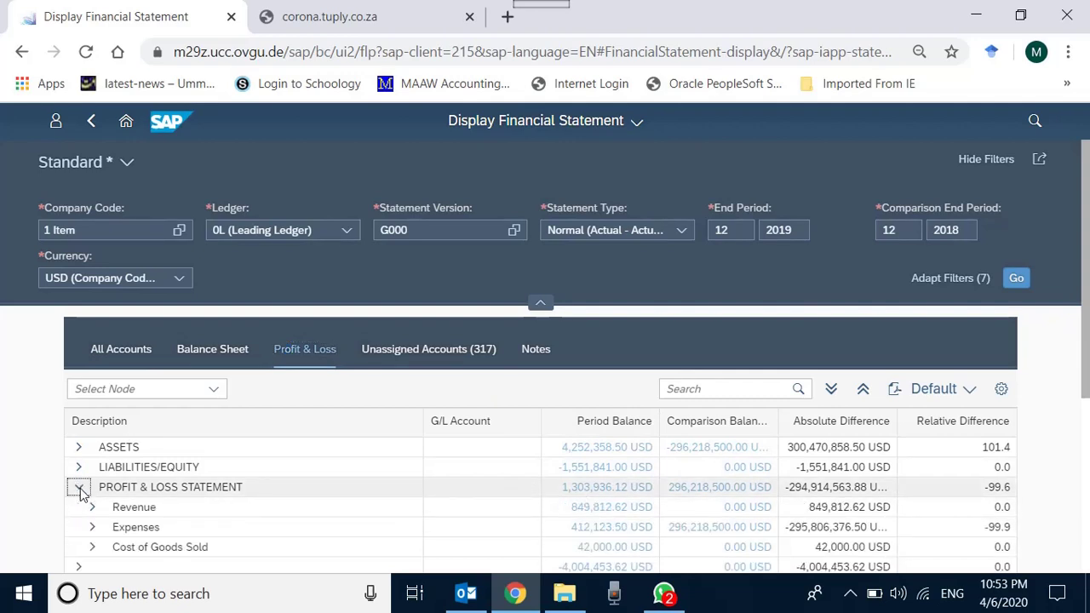
pyautogui.click(79, 488)
pyautogui.click(211, 349)
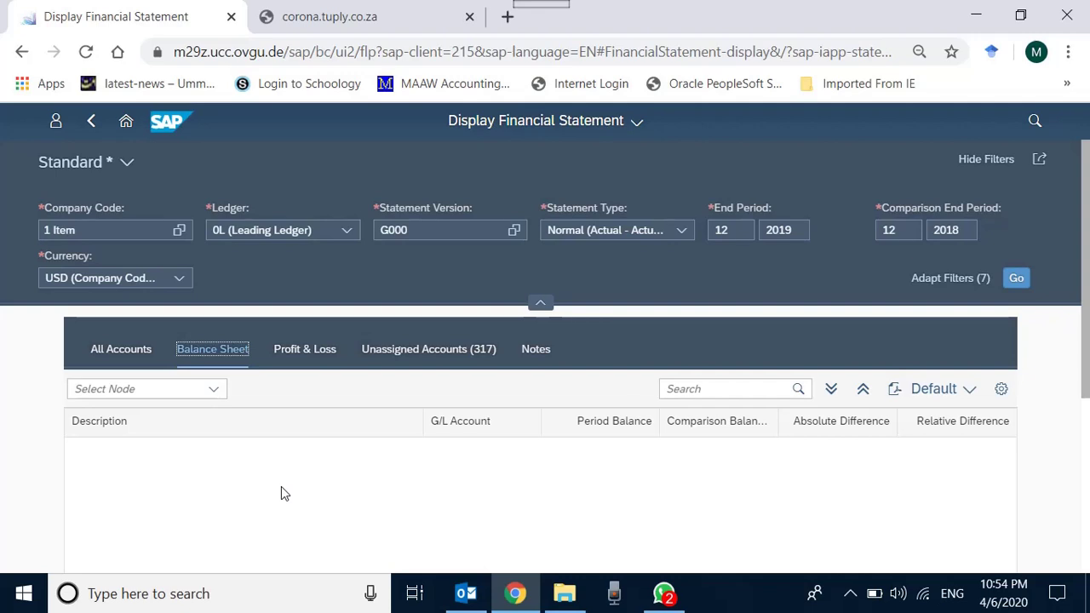
# Step: In All Accounts, expand ASSETS and Cash & Cash Equivalents down to their G/L accounts
pyautogui.click(121, 349)
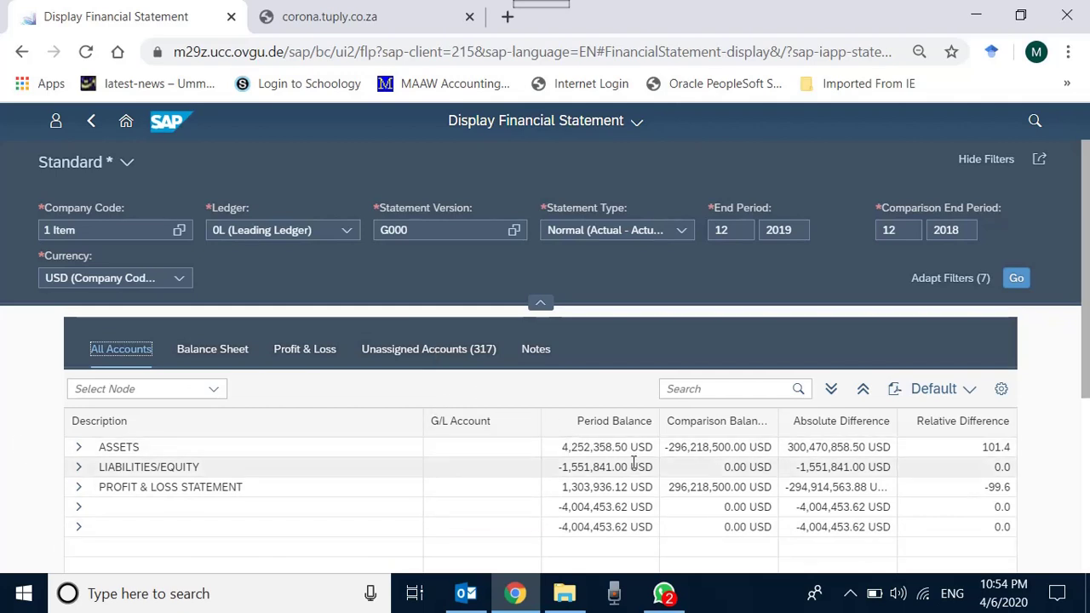
pyautogui.click(79, 447)
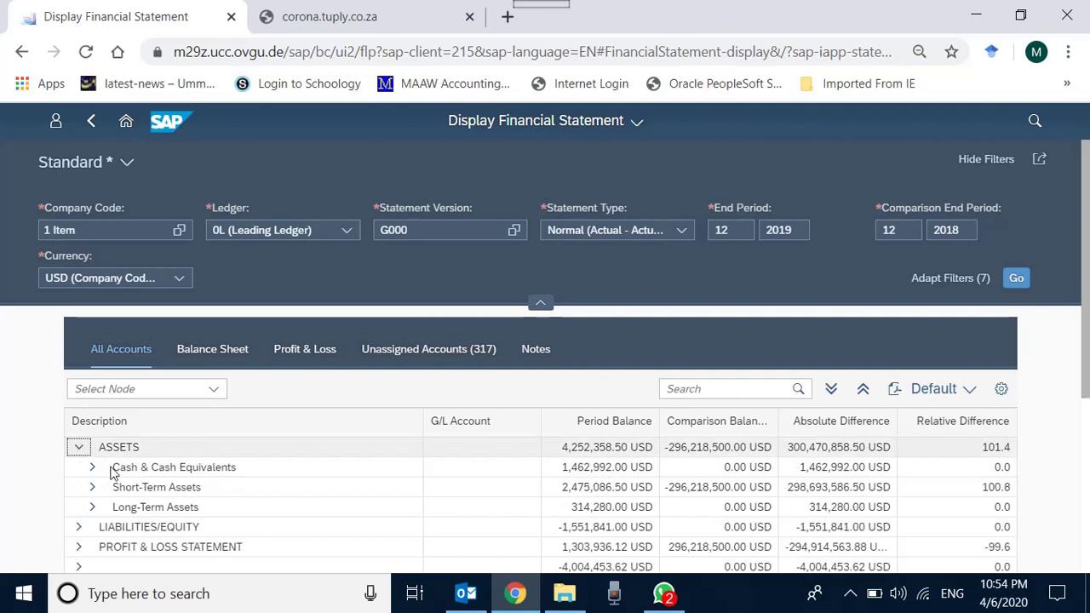
pyautogui.click(79, 447)
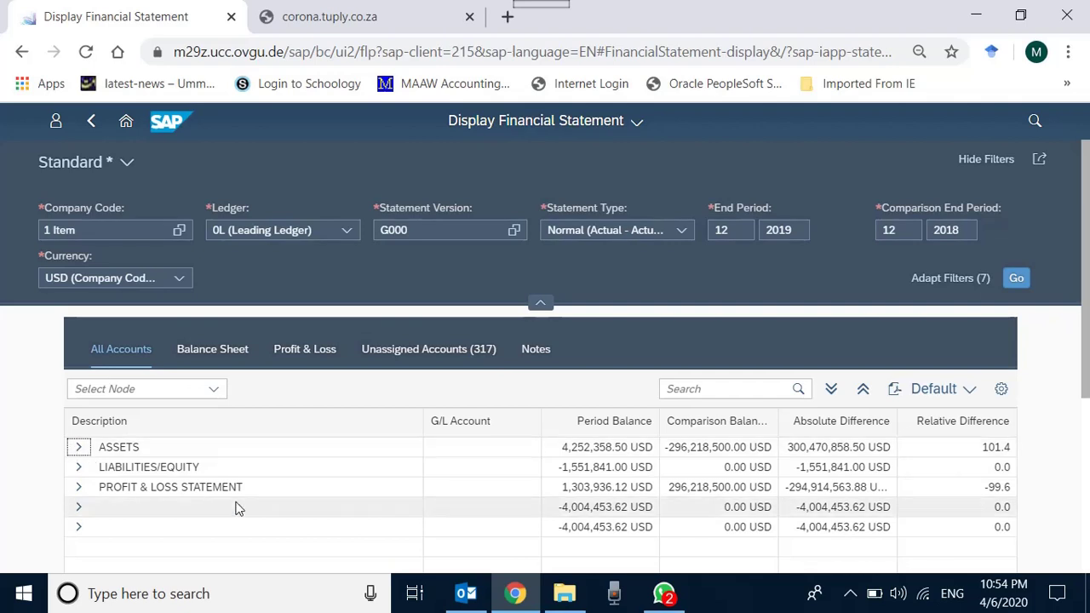
pyautogui.click(78, 448)
pyautogui.click(92, 467)
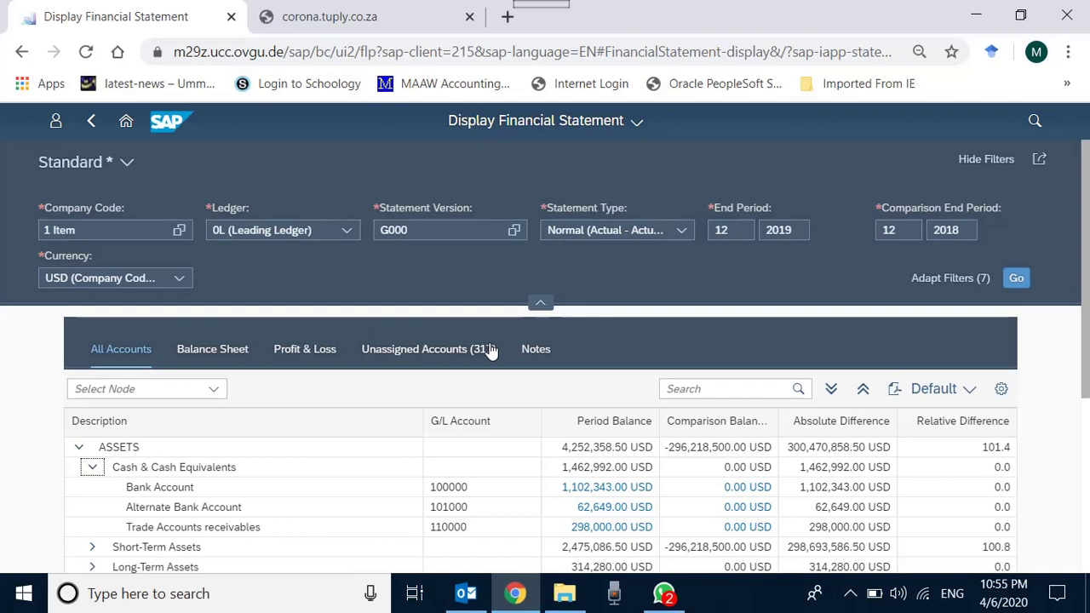
pyautogui.click(94, 470)
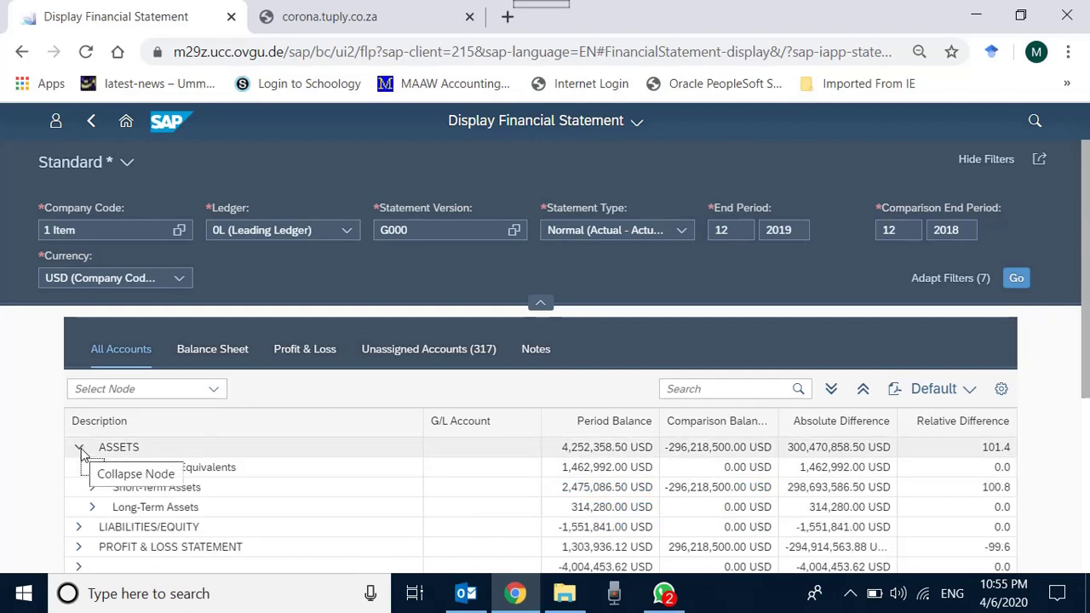
pyautogui.click(80, 448)
pyautogui.click(79, 448)
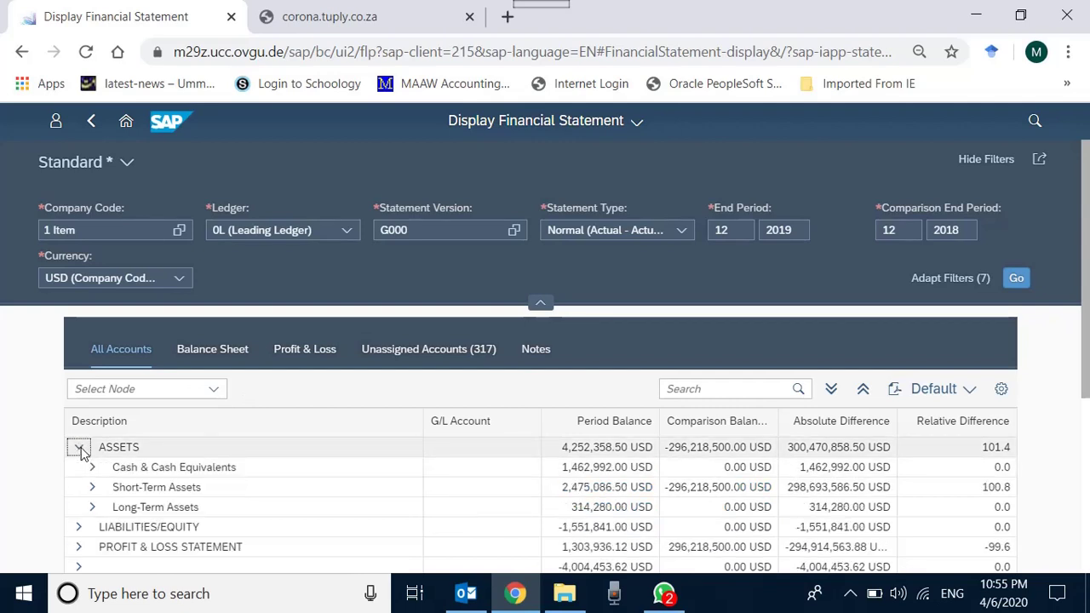
pyautogui.click(240, 467)
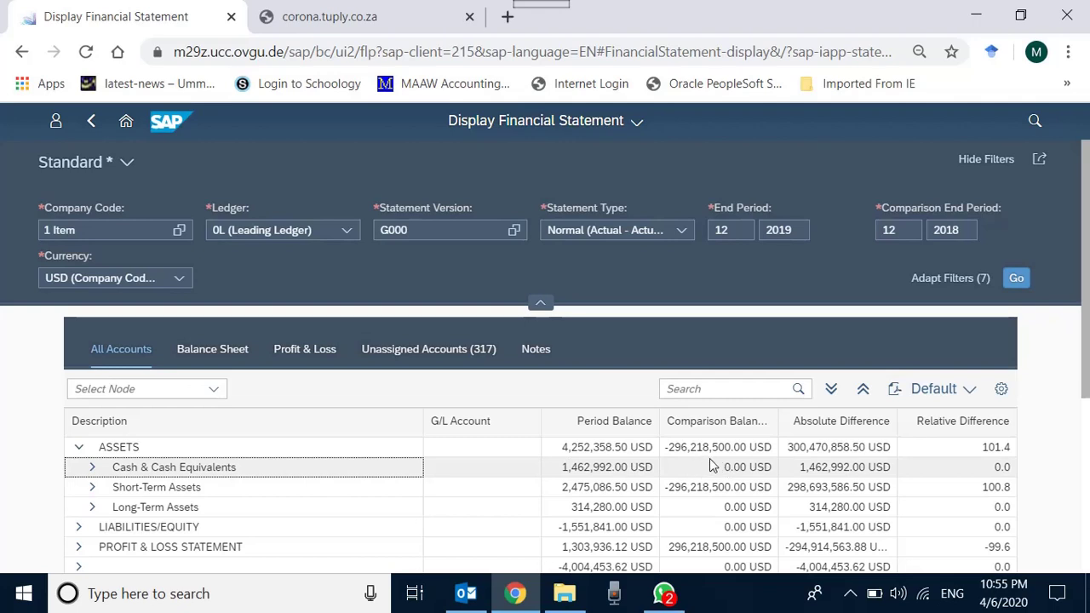
pyautogui.moveTo(724, 467); pyautogui.dragTo(743, 467)
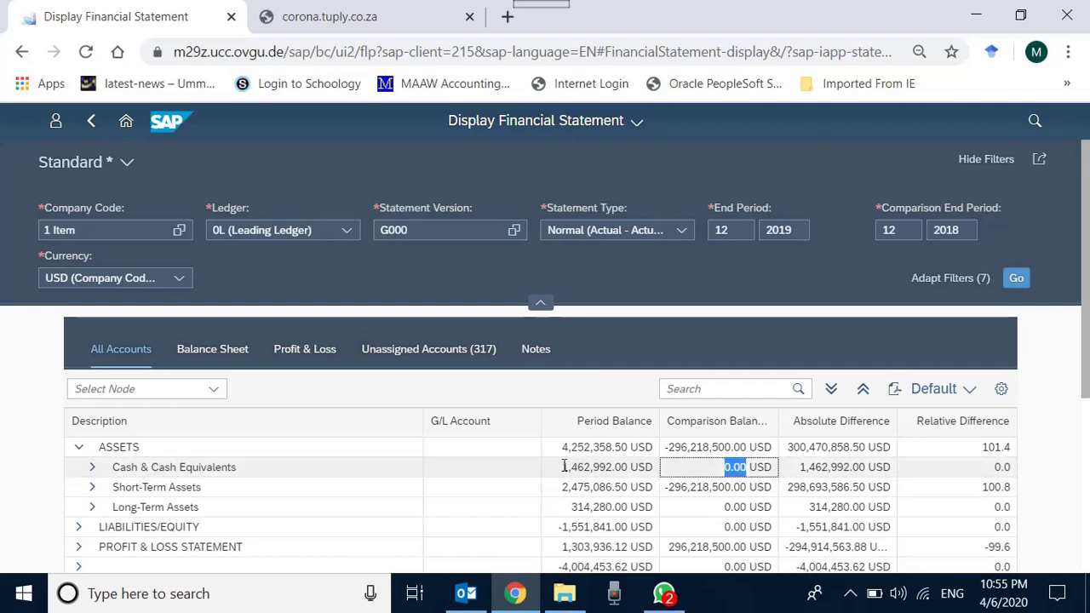
pyautogui.moveTo(561, 466); pyautogui.dragTo(634, 461)
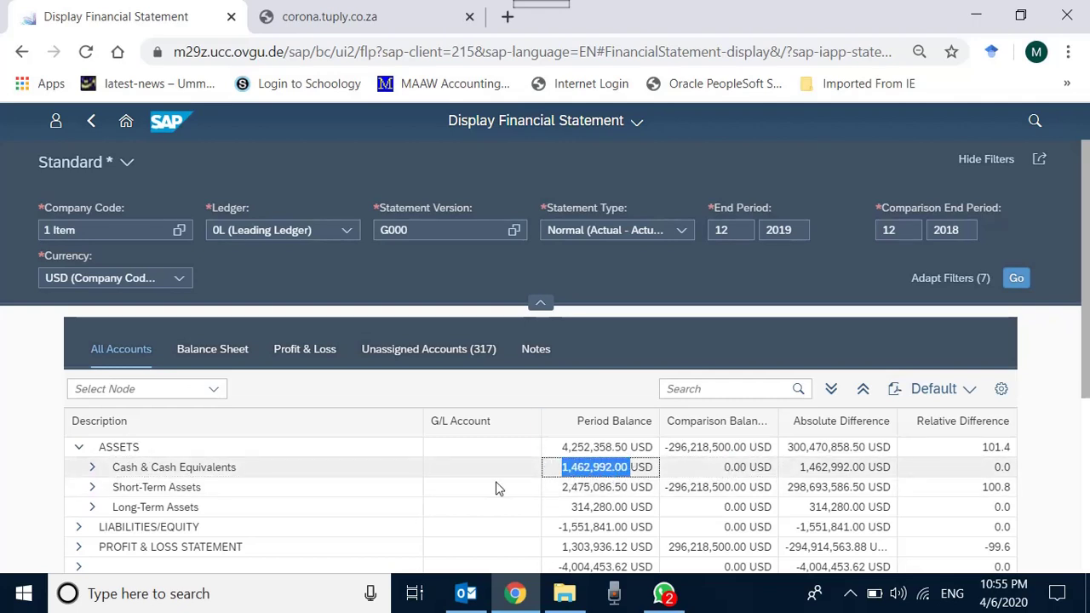
pyautogui.click(94, 469)
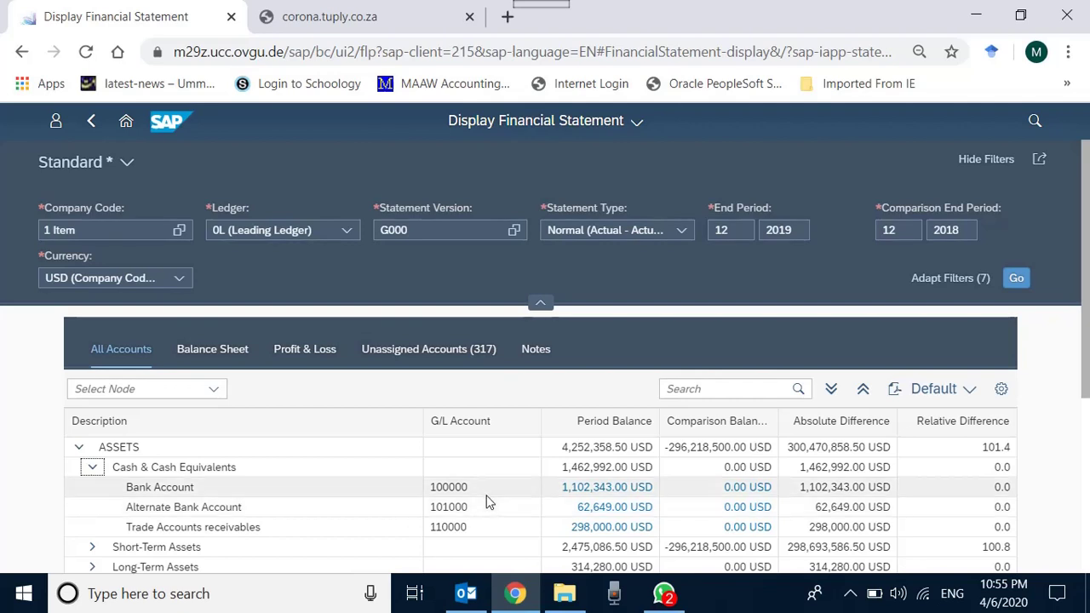
# Step: Open Display G/L Line Items (Reporting View) from the Bank Account balance for account 100000
pyautogui.click(582, 490)
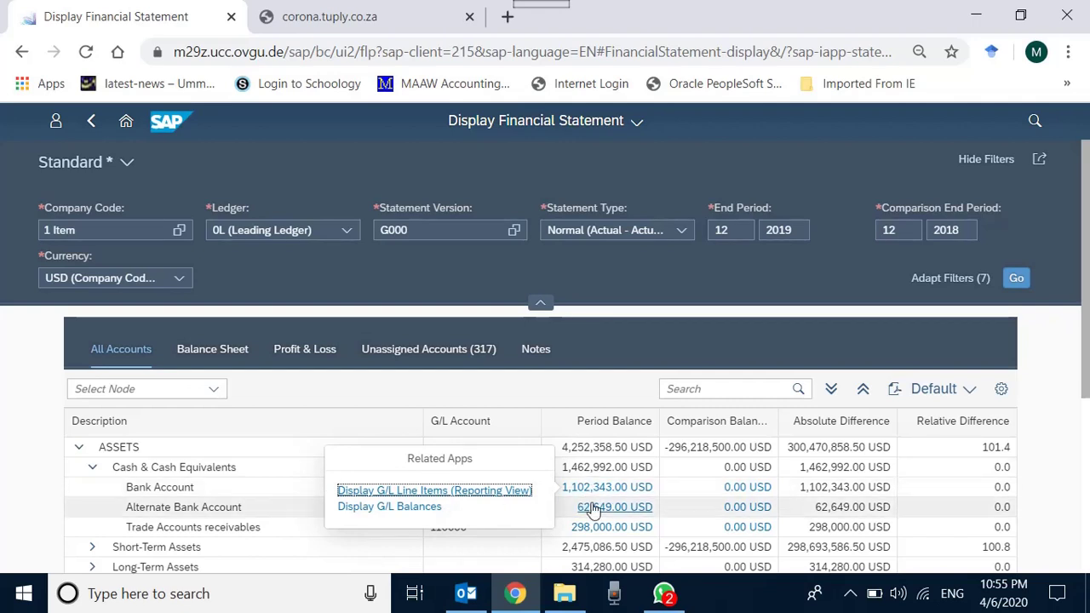
pyautogui.click(443, 506)
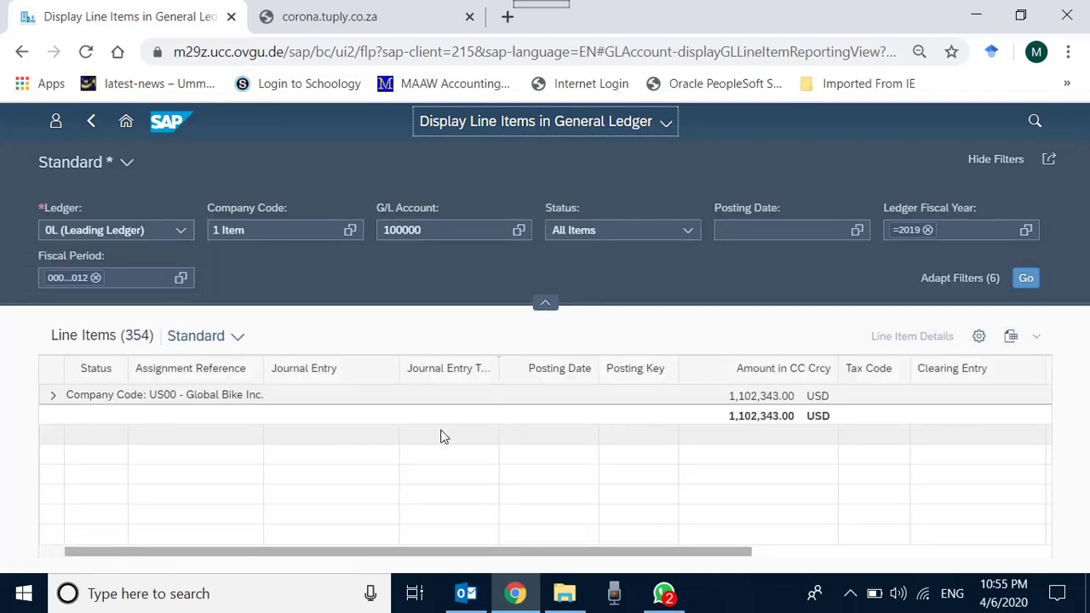
# Step: Expand company code US00, preview journal entry 100000004, then go back to the financial statement
pyautogui.click(51, 400)
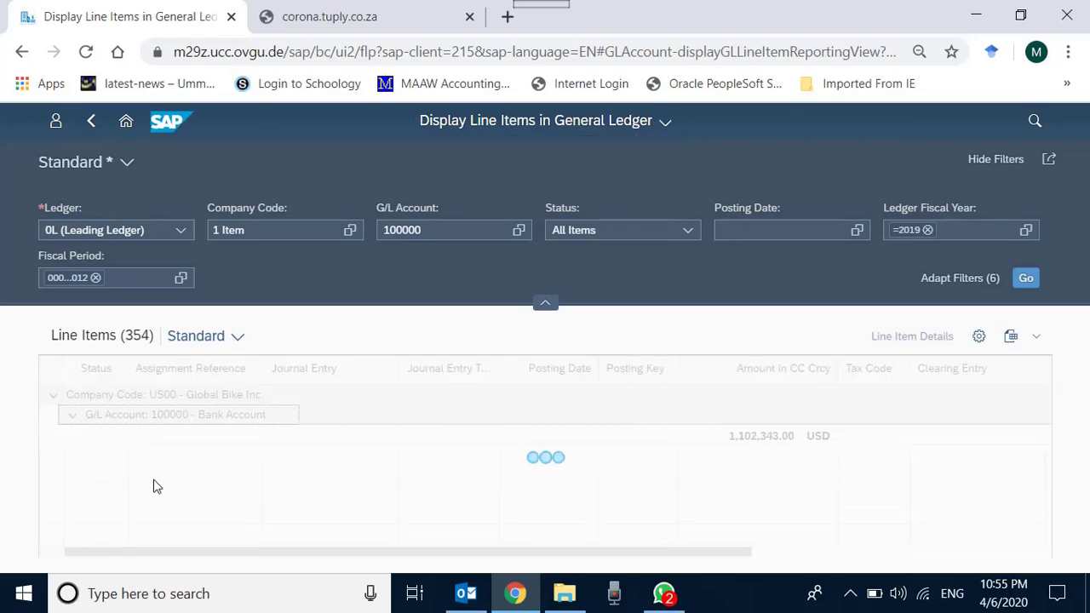
pyautogui.scroll(-5, 247, 471)
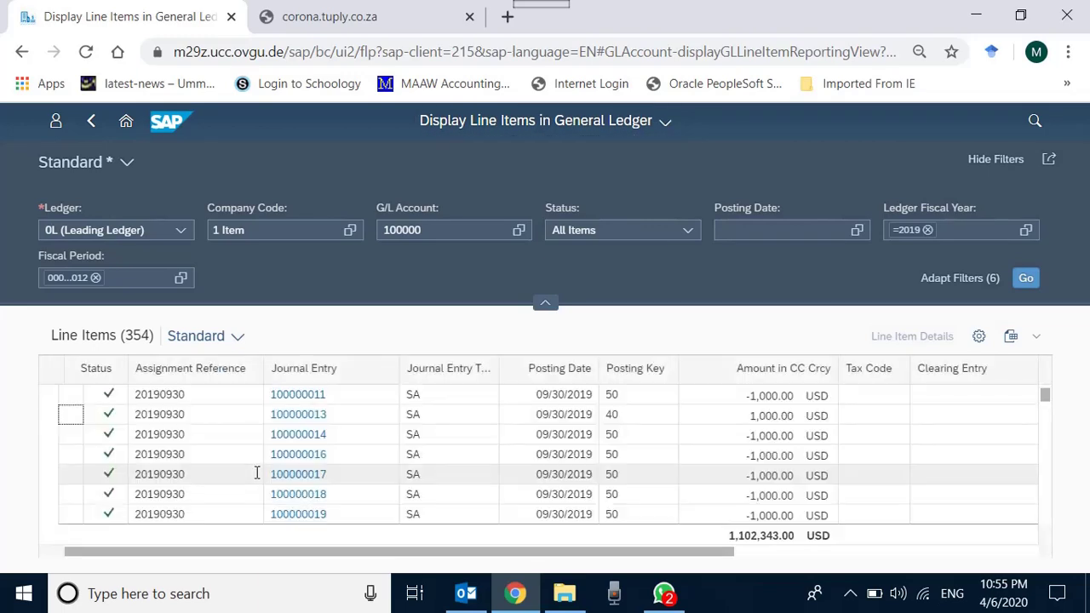
pyautogui.scroll(5, 256, 473)
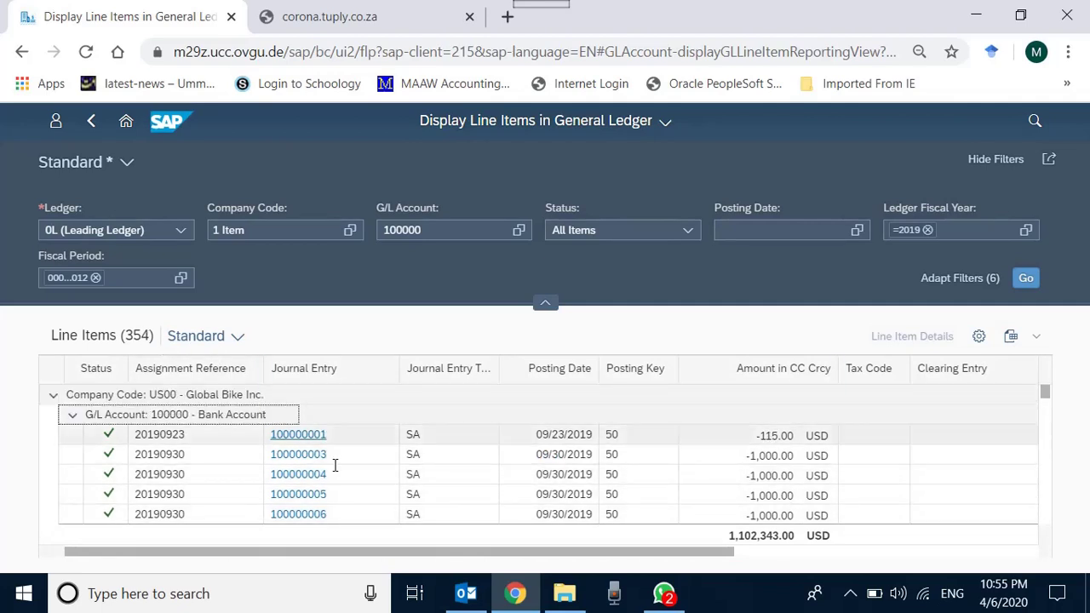
pyautogui.click(294, 475)
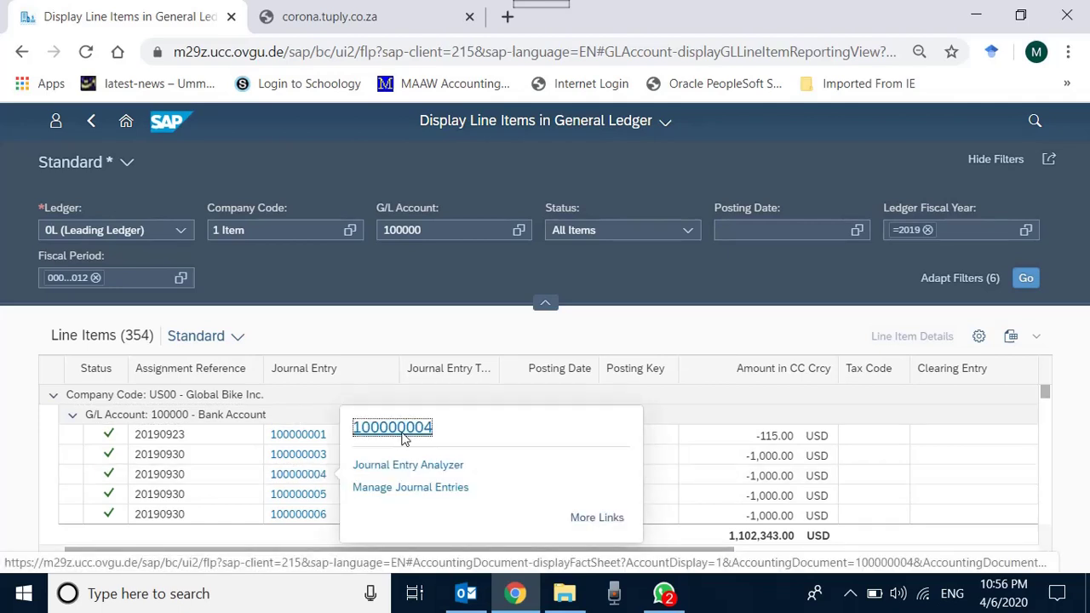
pyautogui.click(573, 333)
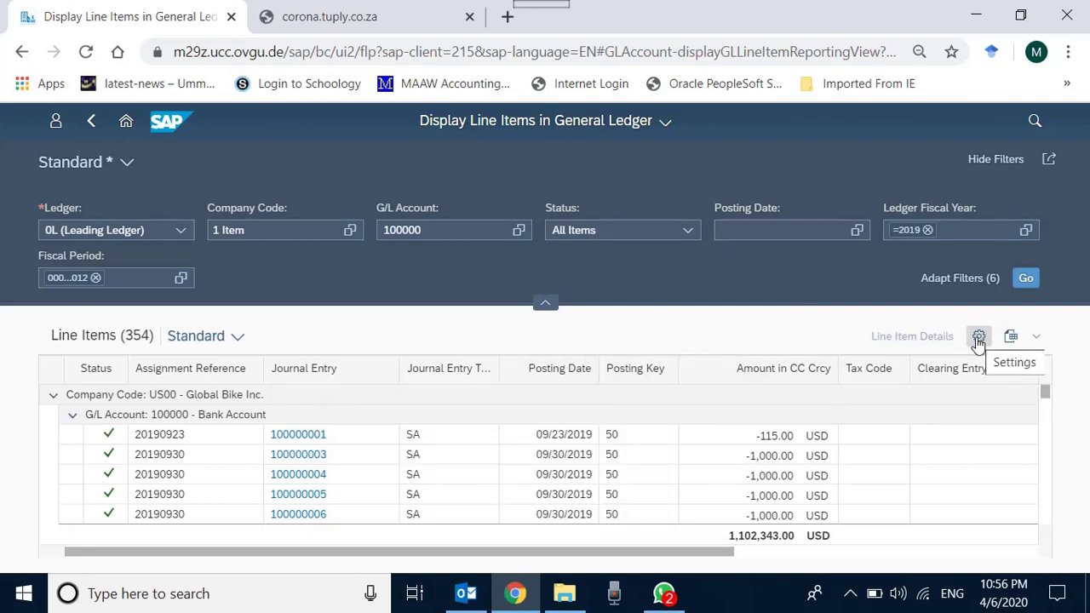
pyautogui.click(89, 126)
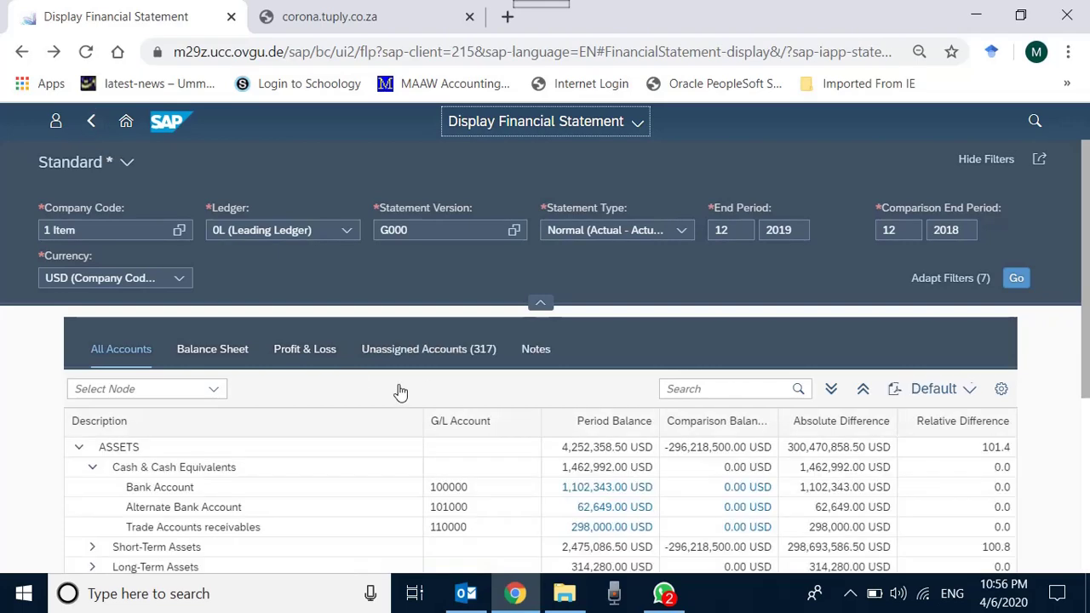
pyautogui.click(1002, 389)
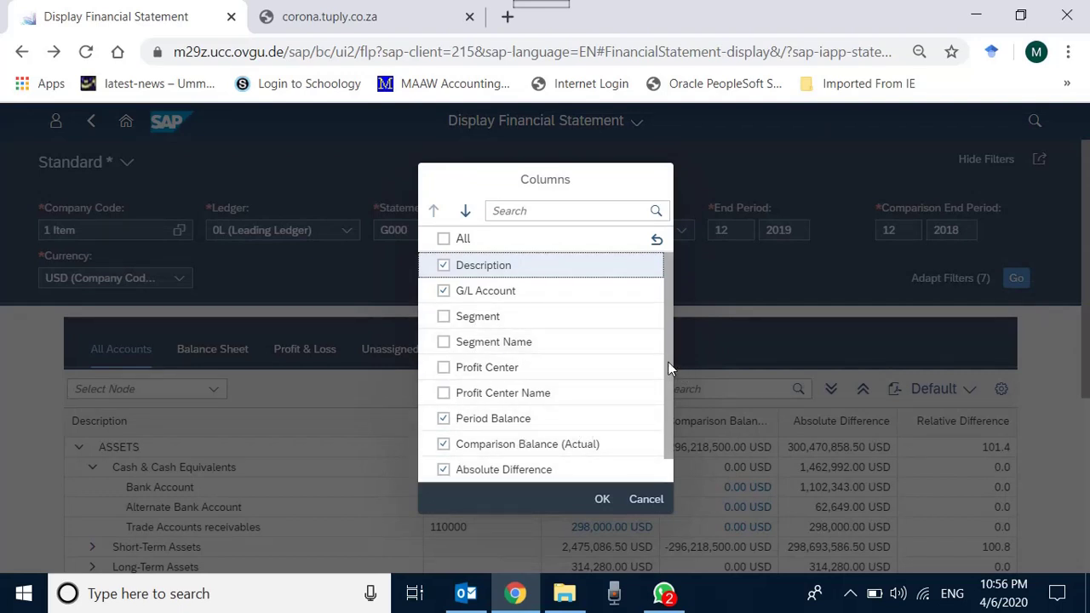
pyautogui.scroll(-1, 665, 394)
pyautogui.scroll(1, 662, 317)
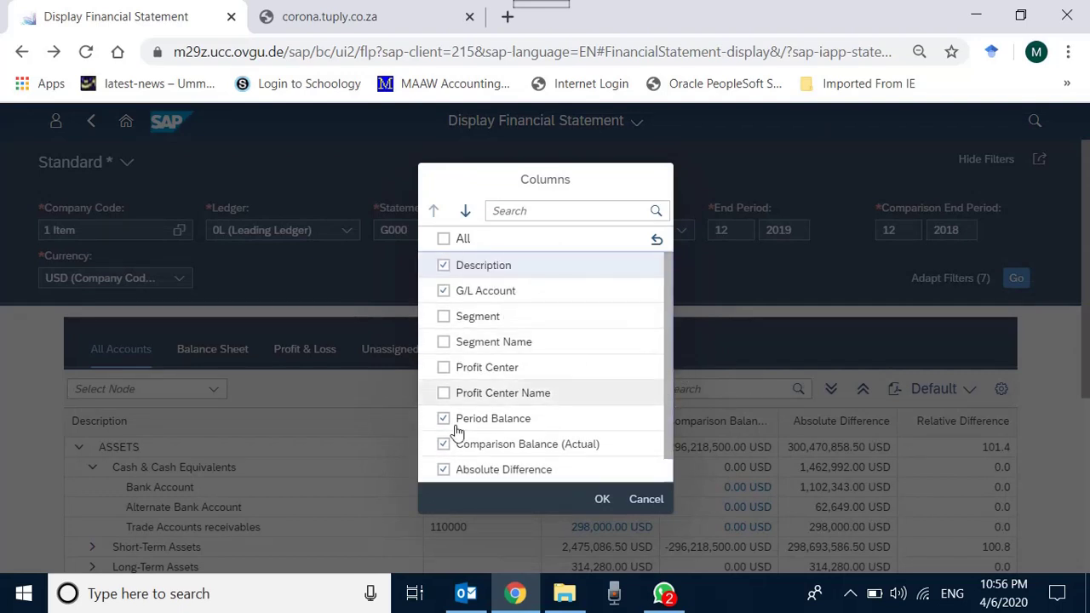
pyautogui.click(646, 503)
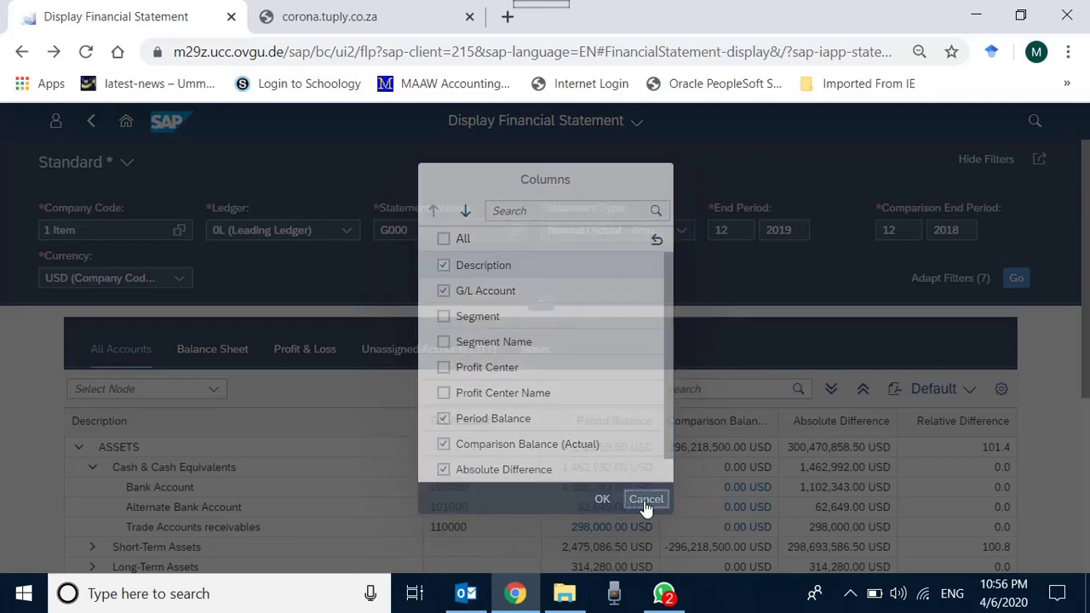